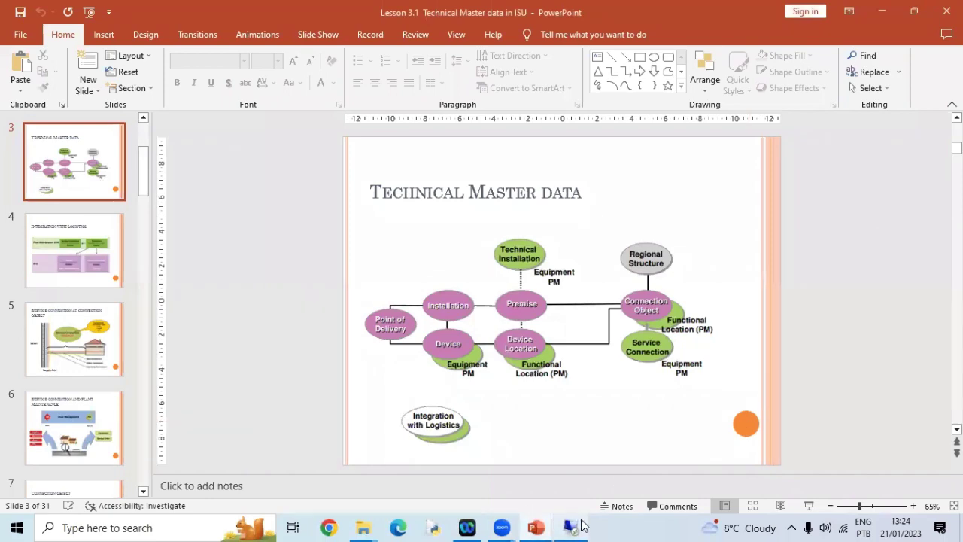
# Switch to the remote SAP desktop and bring up the Create Premise initial screen.
pyautogui.moveTo(581, 527)
pyautogui.click(584, 464)
pyautogui.moveTo(431, 527)
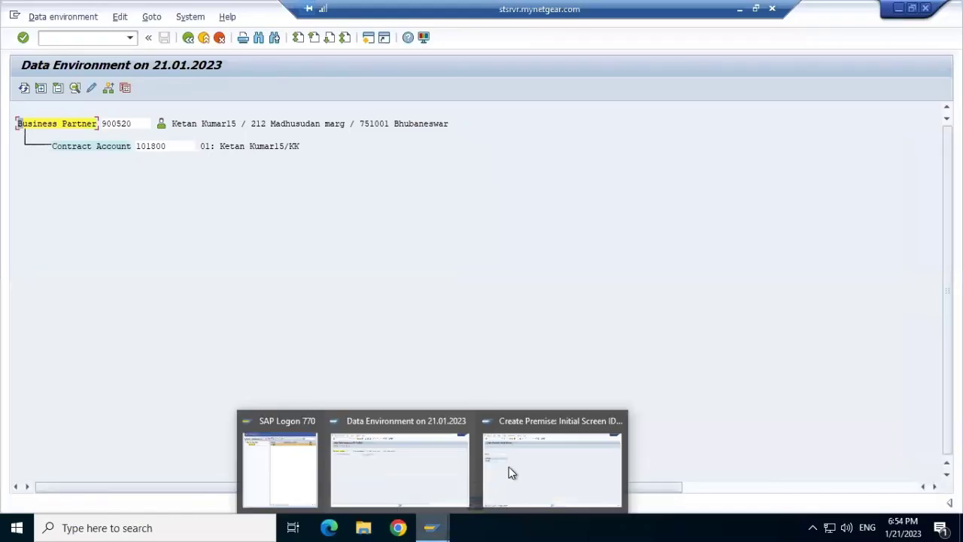
pyautogui.click(520, 463)
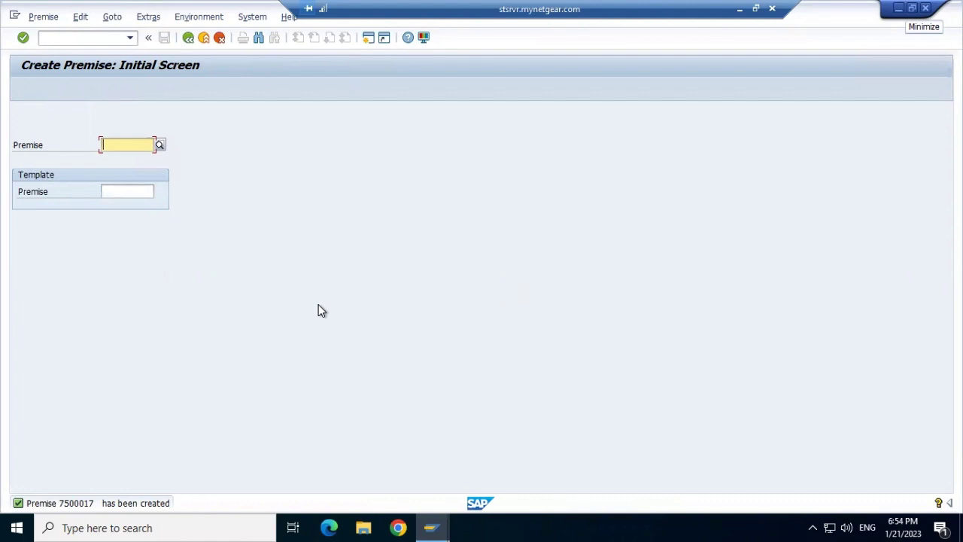
# Copy the new premise number from the details of the premise creation message and close the details.
pyautogui.doubleClick(90, 503)
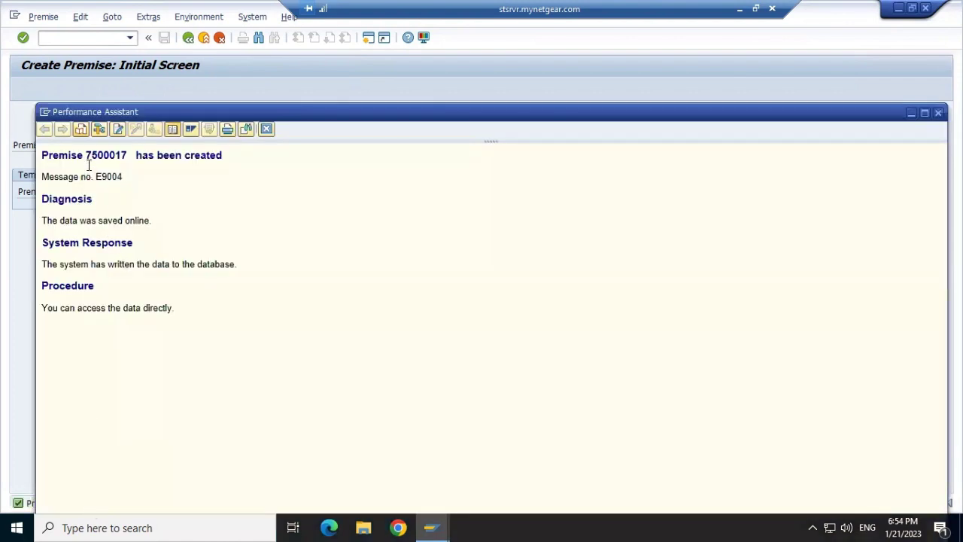
pyautogui.moveTo(84, 154); pyautogui.dragTo(133, 154)
pyautogui.hotkey('ctrl', 'c')
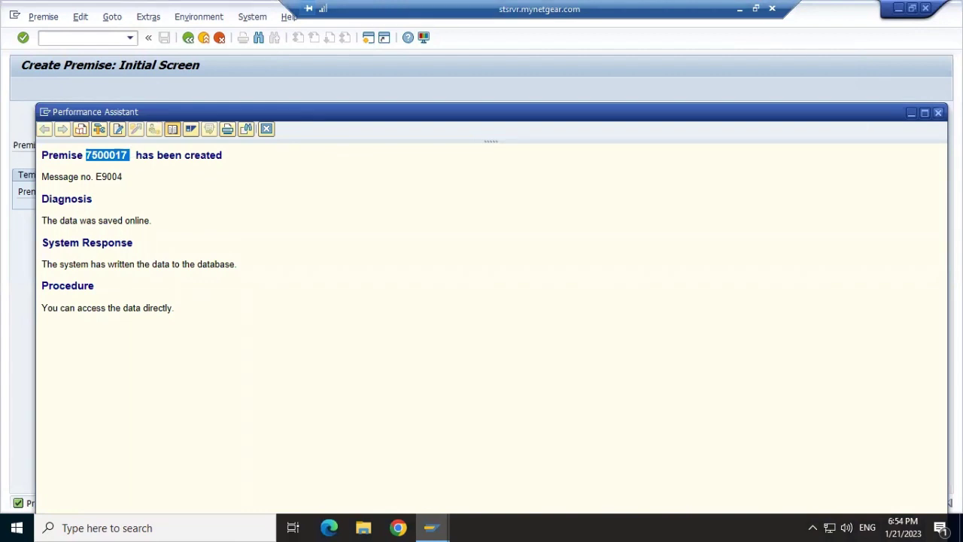
pyautogui.click(939, 112)
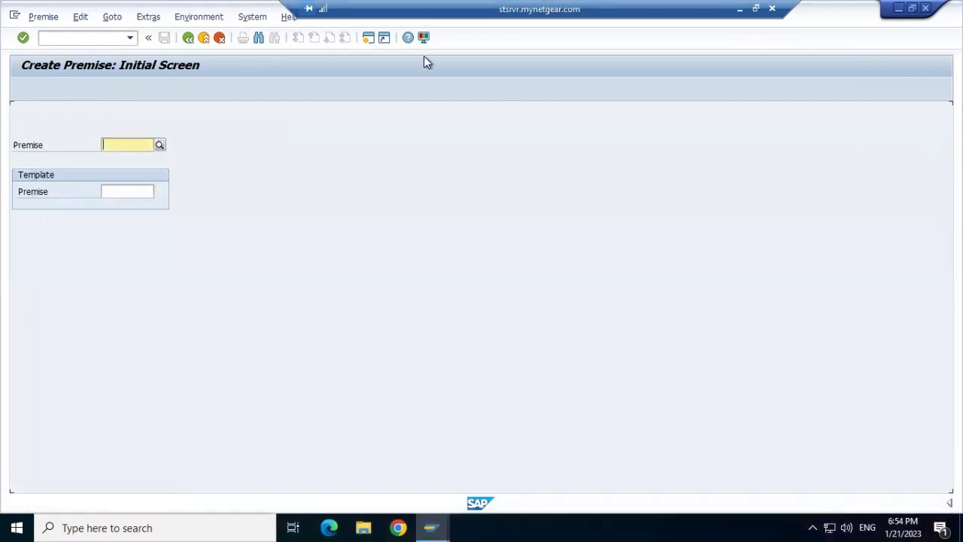
# Open the Create Installation initial screen with transaction /nes30.
pyautogui.click(64, 39)
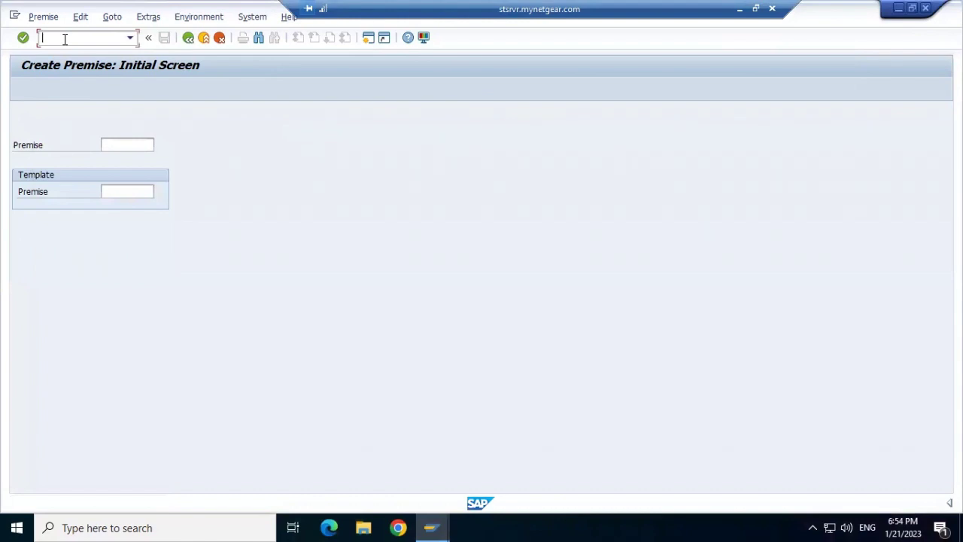
pyautogui.write('/nes30')
pyautogui.press('Return')
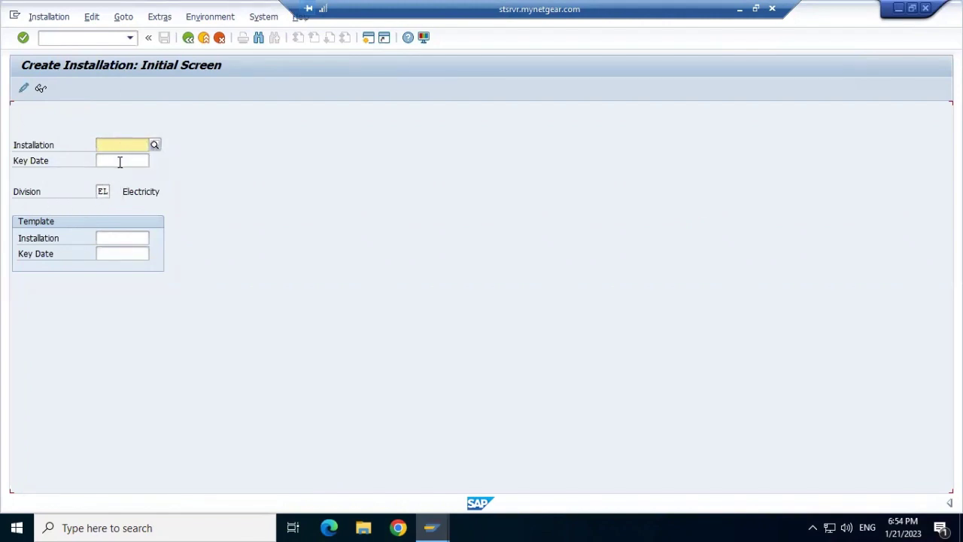
# Start a new installation for division EL (Electricity) with key date 01.01.2023.
pyautogui.click(119, 161)
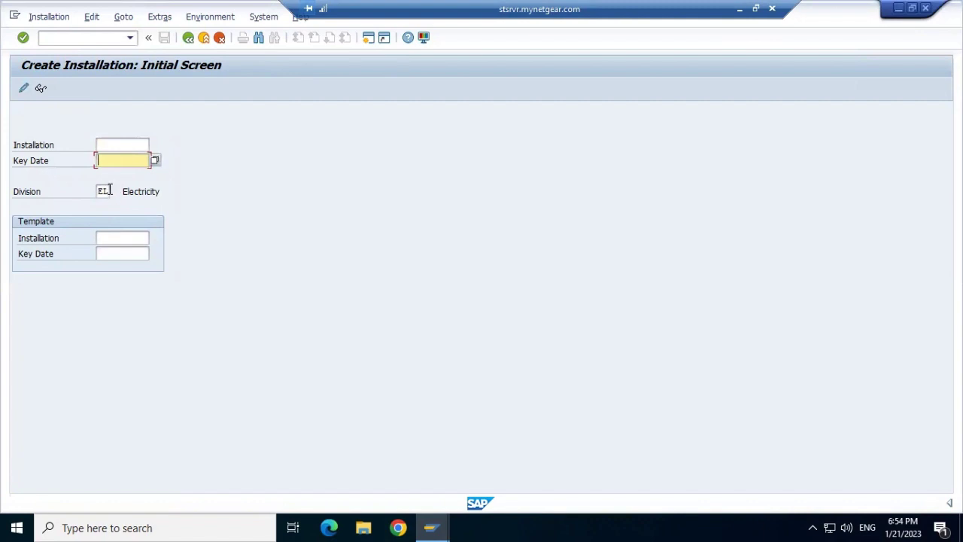
pyautogui.click(109, 191)
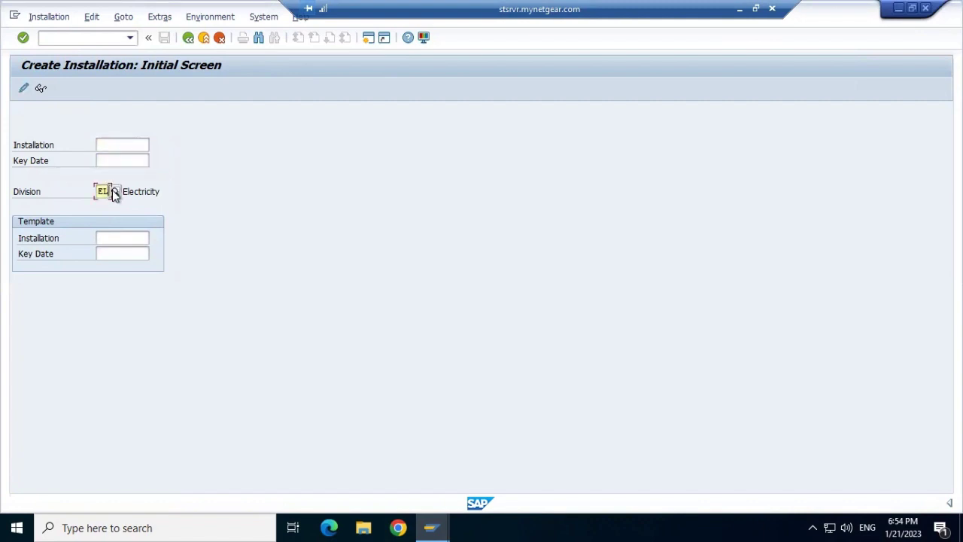
pyautogui.click(114, 192)
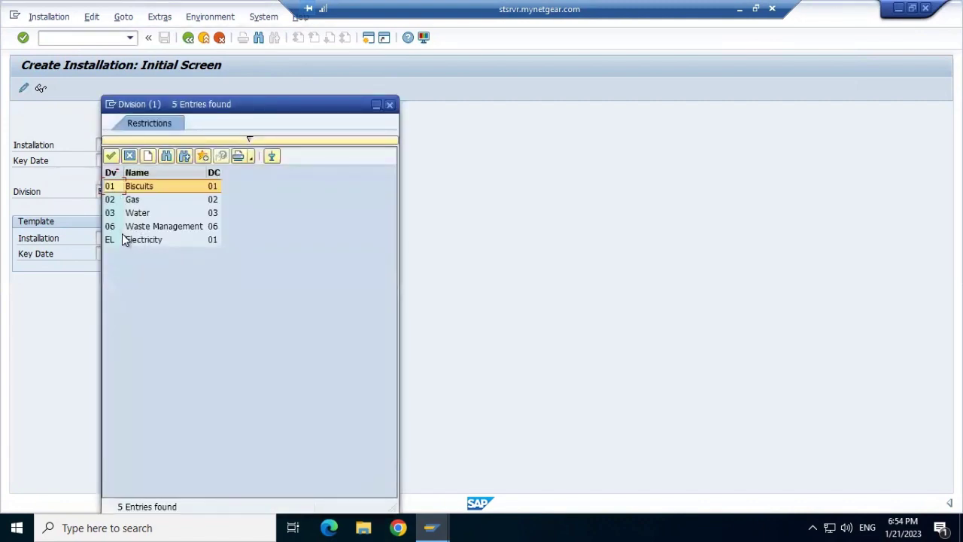
pyautogui.doubleClick(118, 241)
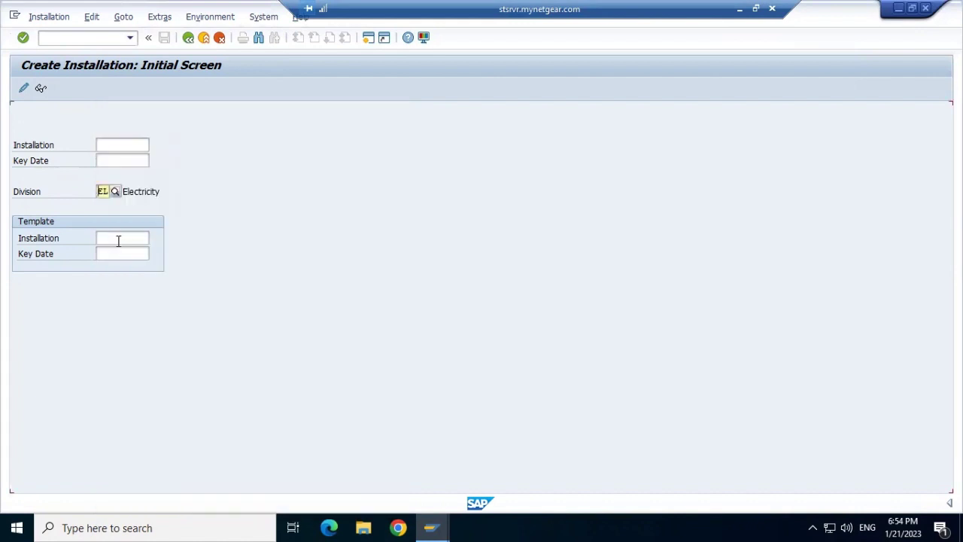
pyautogui.click(120, 162)
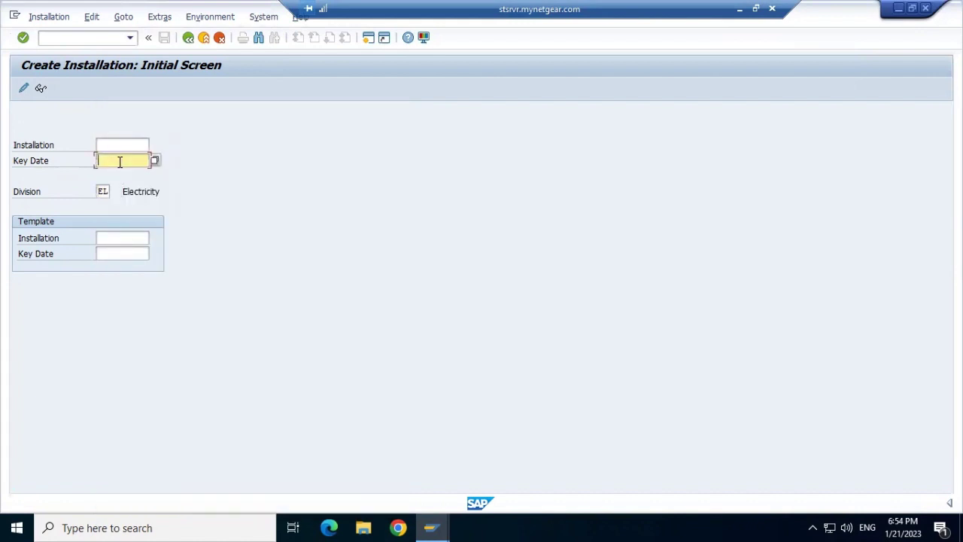
pyautogui.write('01')
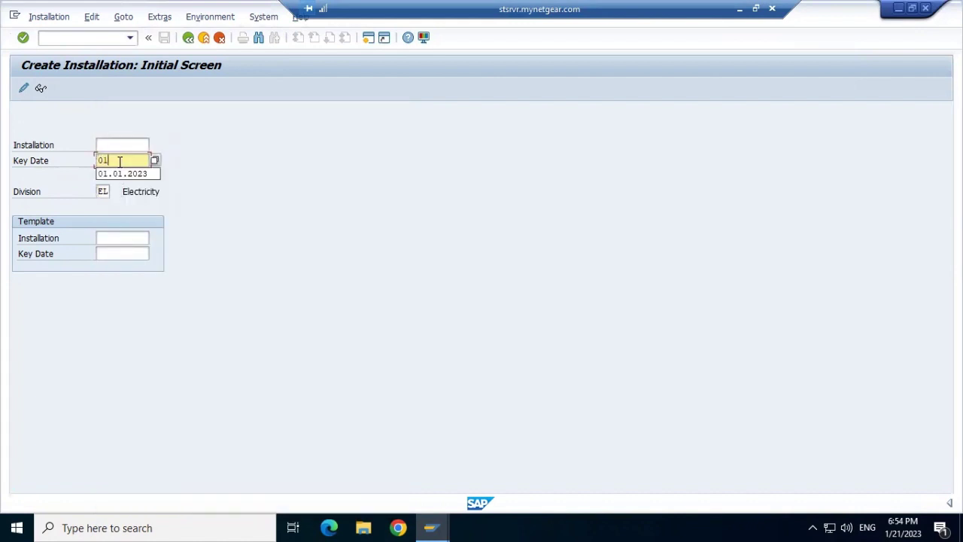
pyautogui.write('.01.2023')
pyautogui.press('Return')
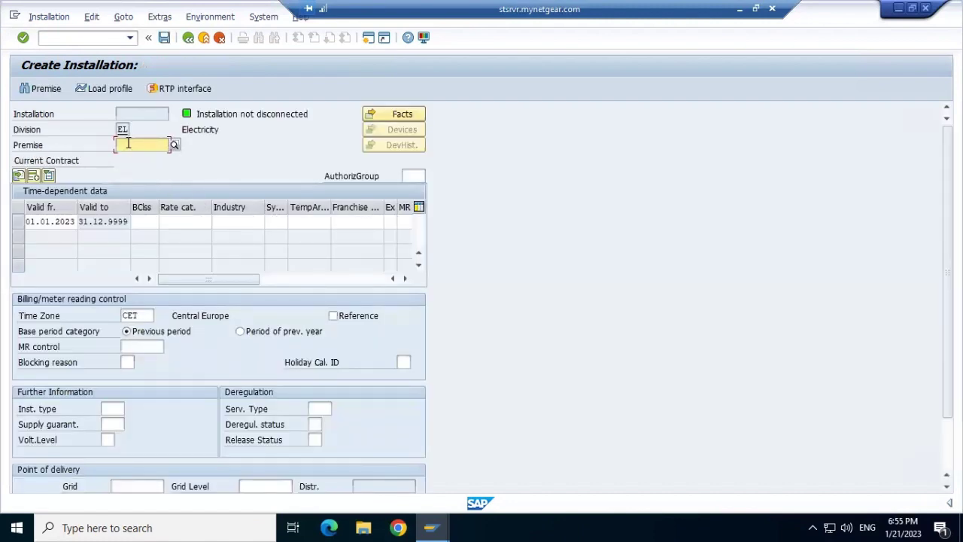
# Assign the copied premise 7500017 to the installation and set its billing class to 0001, Residential Customers.
pyautogui.hotkey('ctrl', 'v')
pyautogui.click(143, 221)
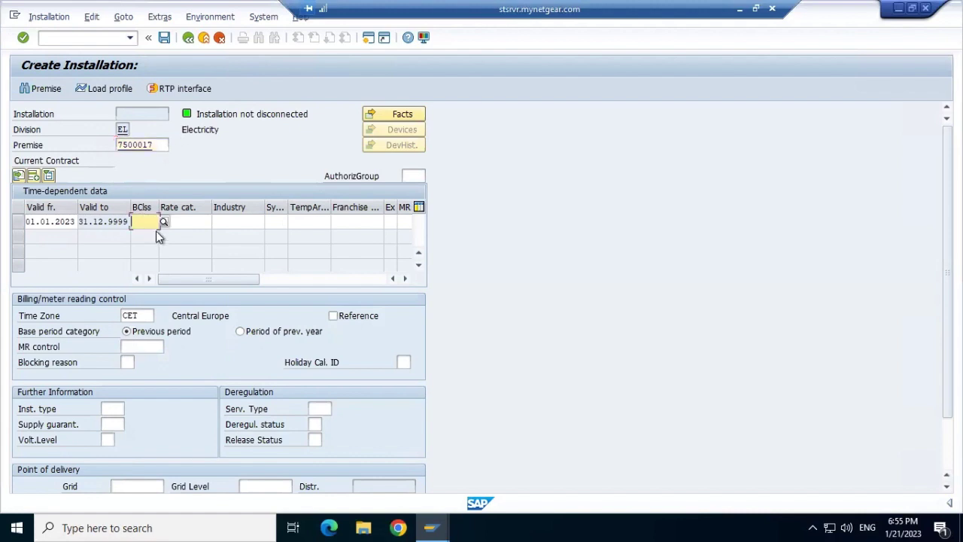
pyautogui.click(164, 222)
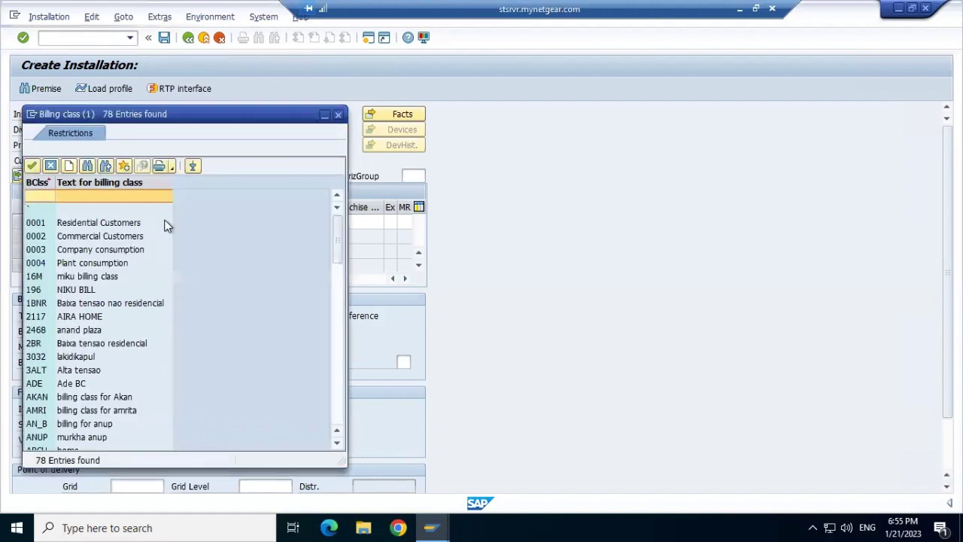
pyautogui.doubleClick(121, 222)
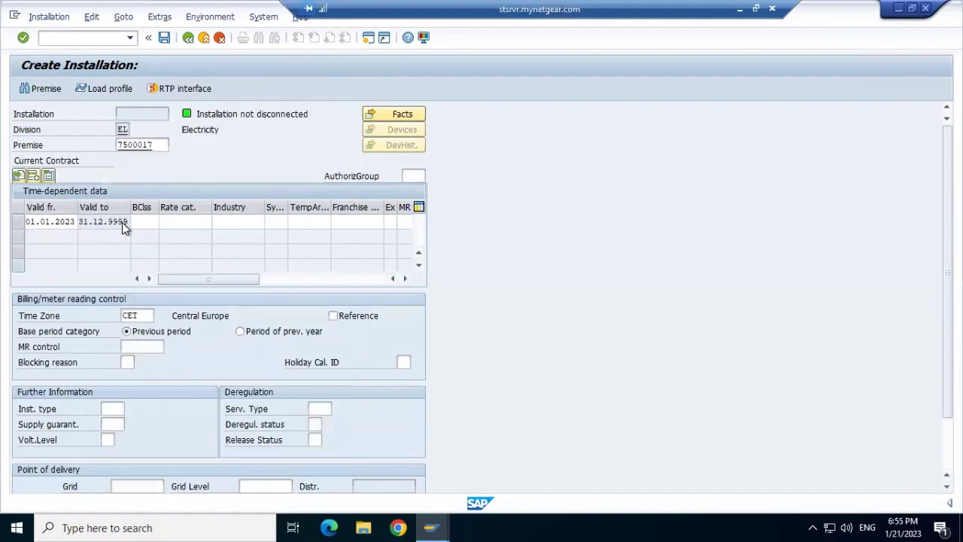
# Set the installation's rate category to RATE_CAT, Rate category demo- Residential, from the available entries.
pyautogui.click(192, 223)
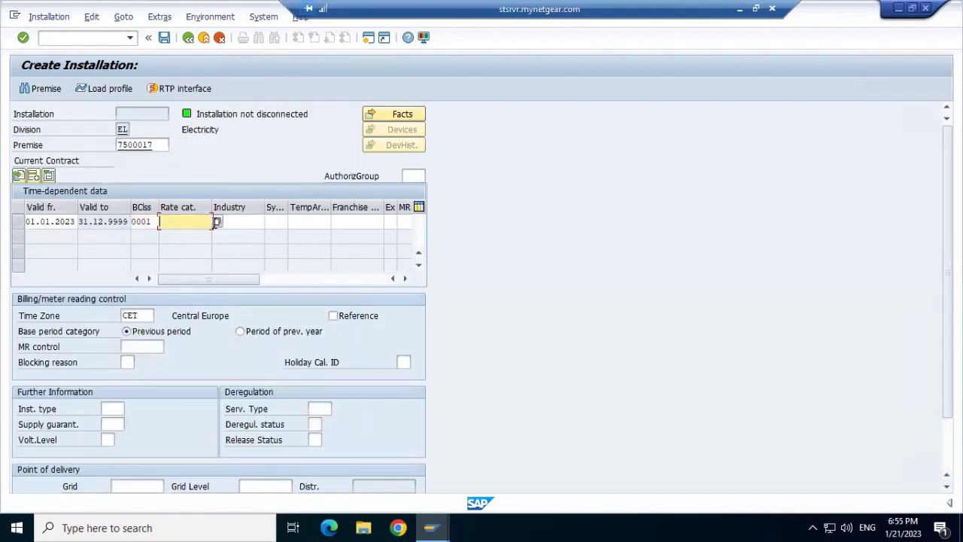
pyautogui.click(217, 223)
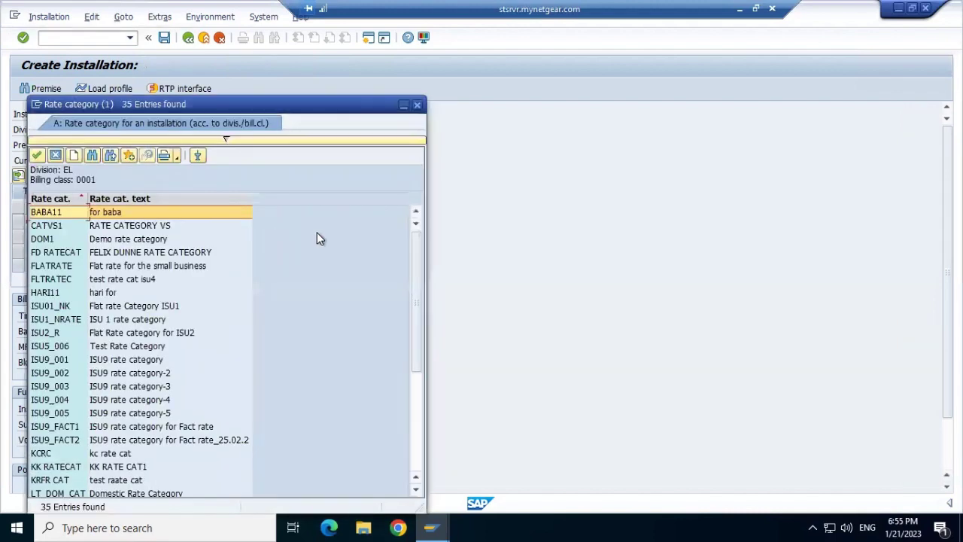
pyautogui.click(418, 403)
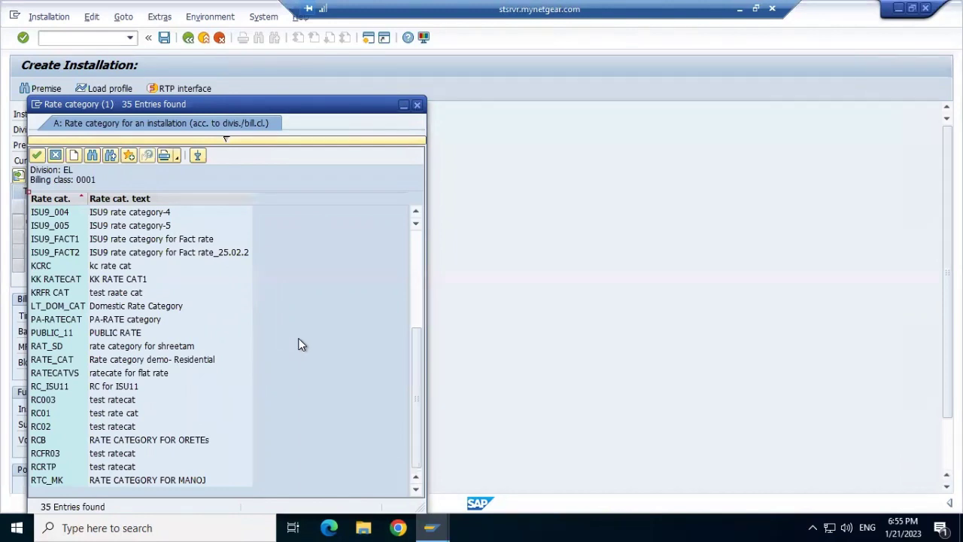
pyautogui.click(419, 245)
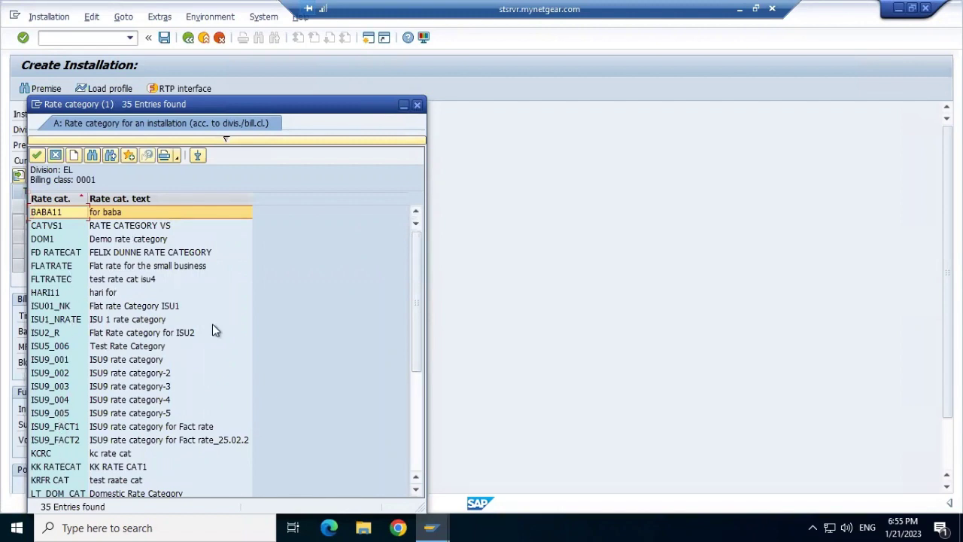
pyautogui.click(426, 391)
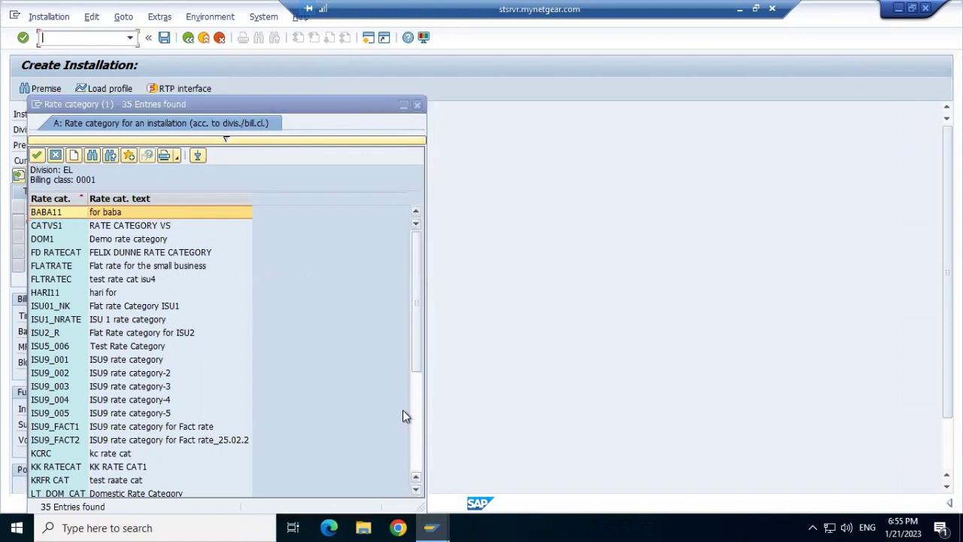
pyautogui.click(416, 424)
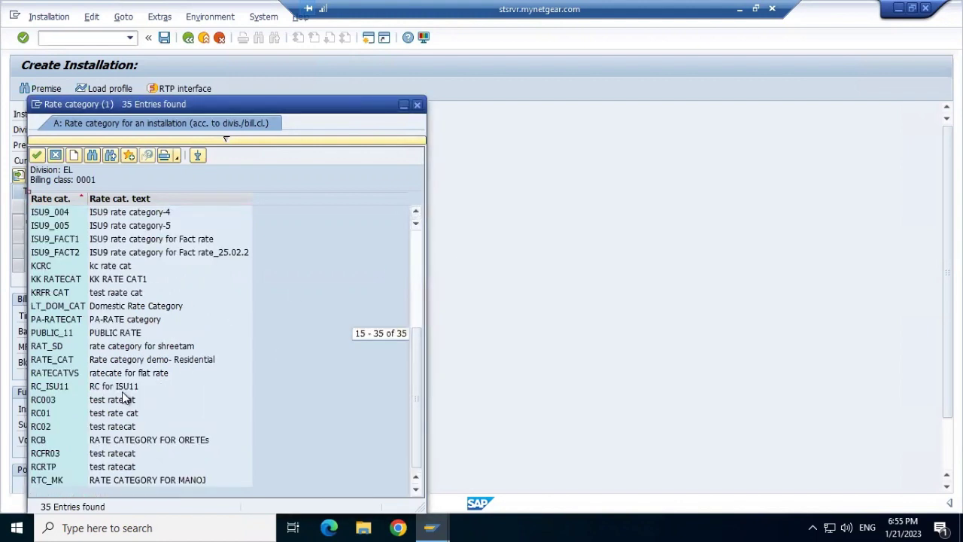
pyautogui.doubleClick(59, 361)
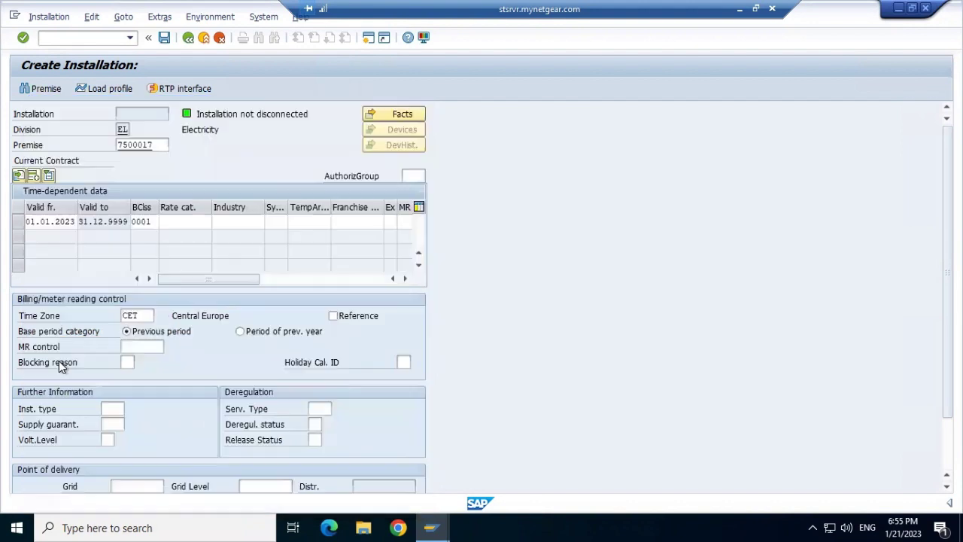
# Set the meter reading unit of the time-dependent data to the suggested MRU entry and save the installation.
pyautogui.click(404, 279)
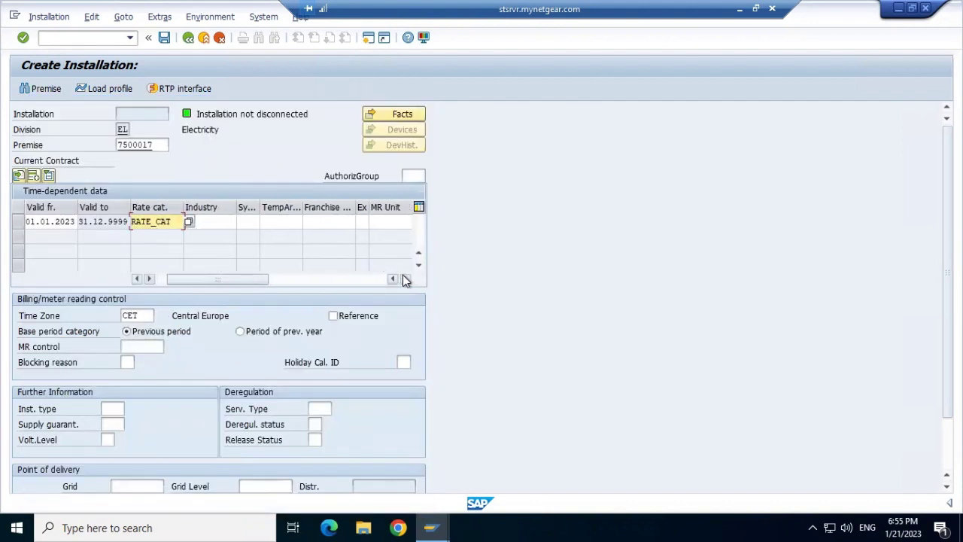
pyautogui.click(395, 220)
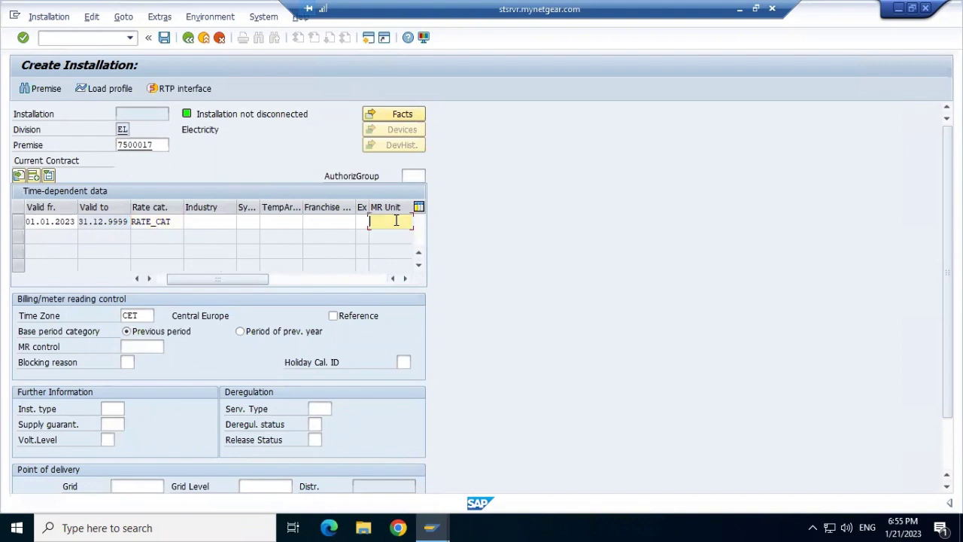
pyautogui.write('MR')
pyautogui.click(384, 236)
pyautogui.click(165, 40)
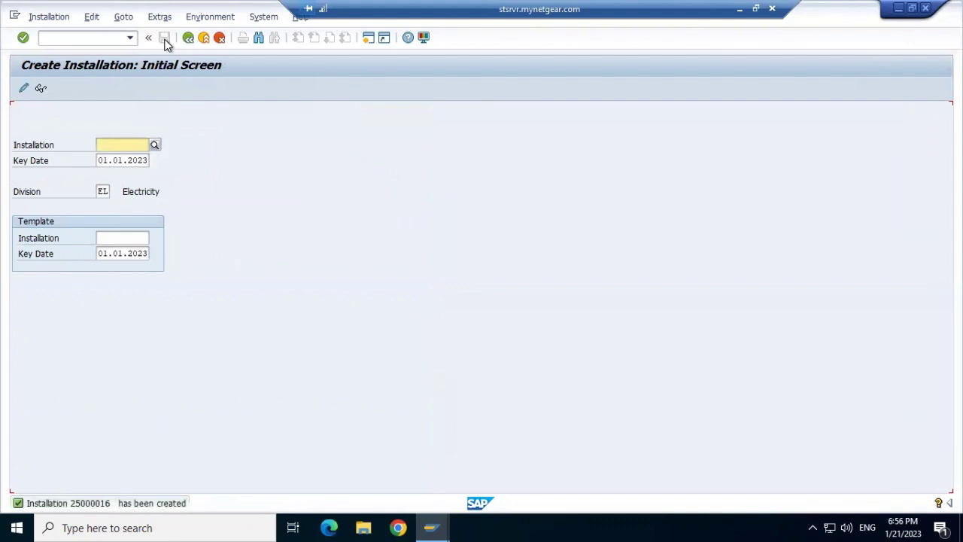
# Select the new installation number in the details of the installation creation message and close the details.
pyautogui.doubleClick(98, 509)
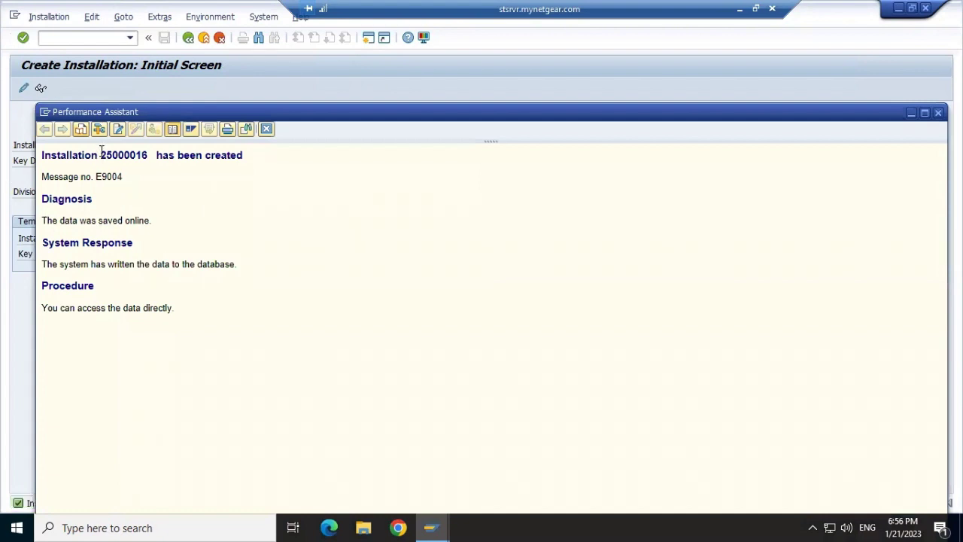
pyautogui.moveTo(100, 155); pyautogui.dragTo(148, 151)
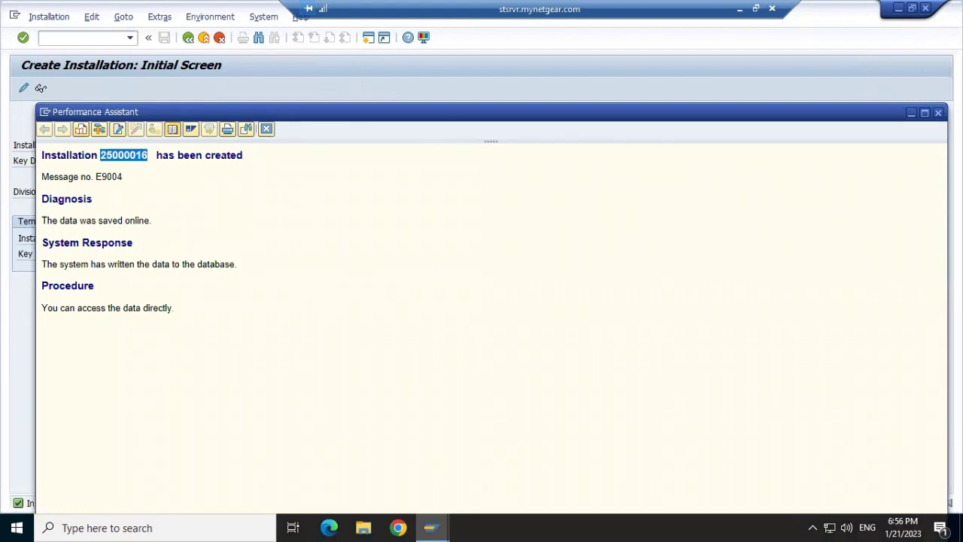
pyautogui.click(938, 113)
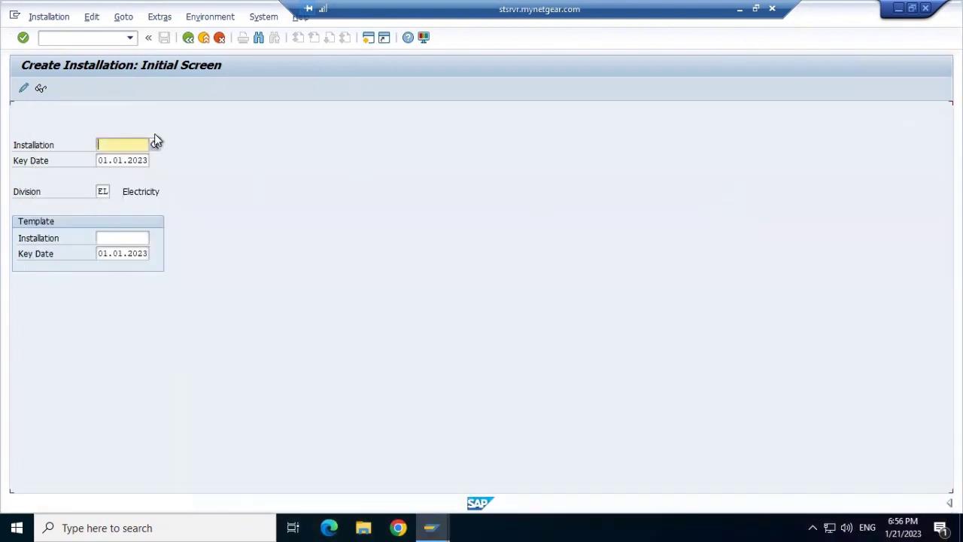
# Display installation 25000016 with transaction /oes32 and open its data environment.
pyautogui.click(76, 36)
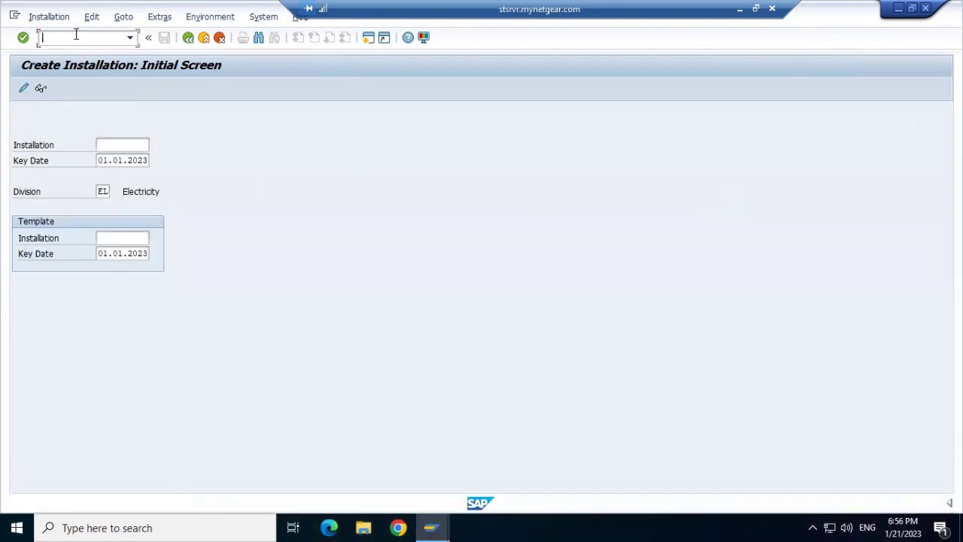
pyautogui.write('/oes32')
pyautogui.press('Return')
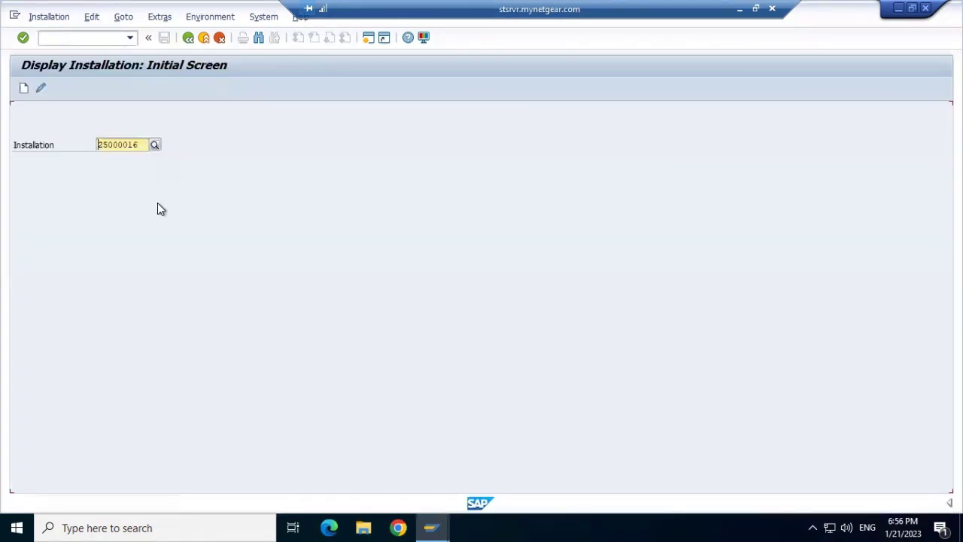
pyautogui.press('Return')
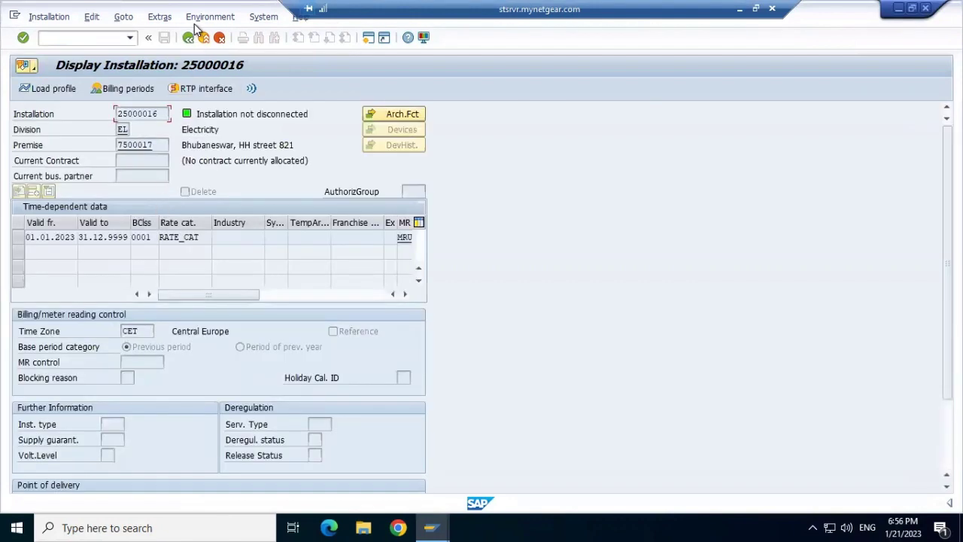
pyautogui.click(197, 21)
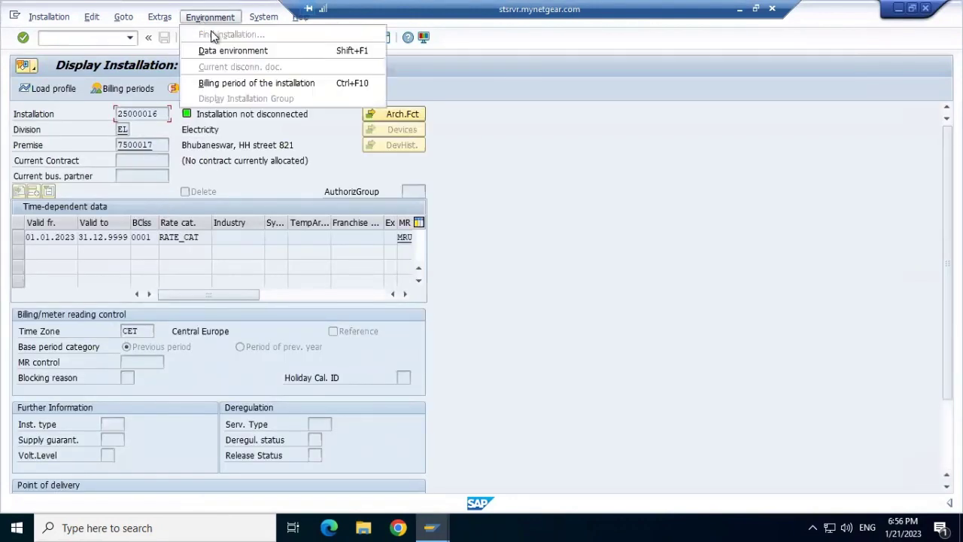
pyautogui.click(215, 52)
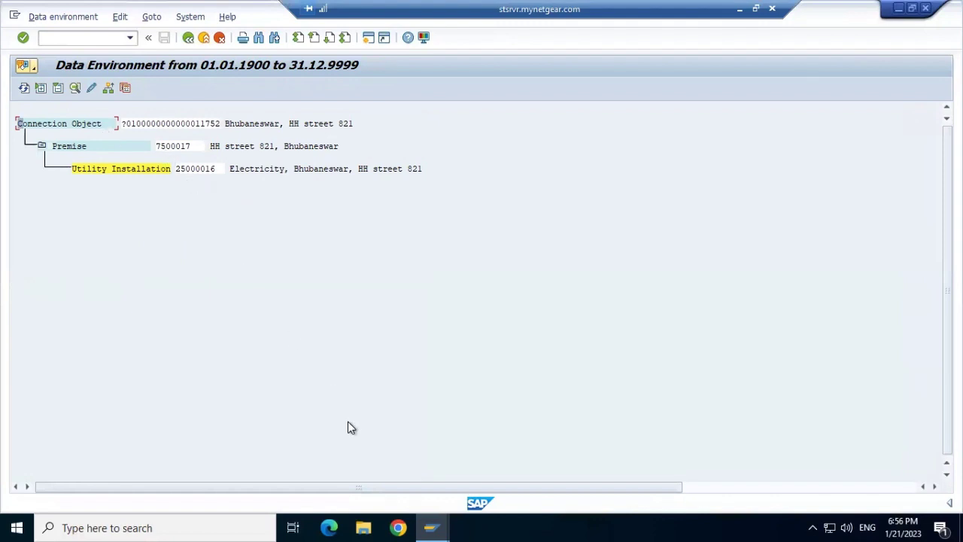
# Review the business partner's data environment with its contract account and return to the installation creation screen.
pyautogui.press('F3')
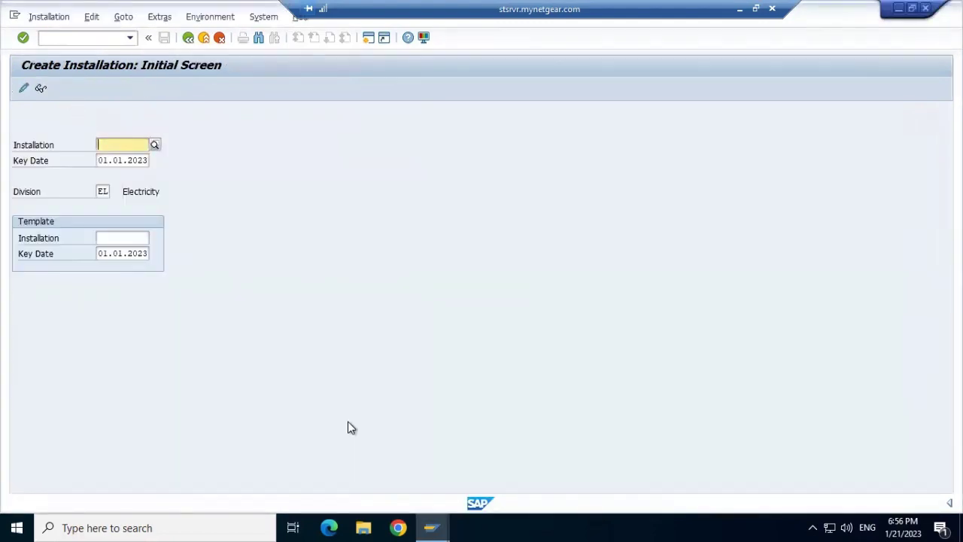
pyautogui.hotkey('alt', 'Tab')
pyautogui.press('Tab')
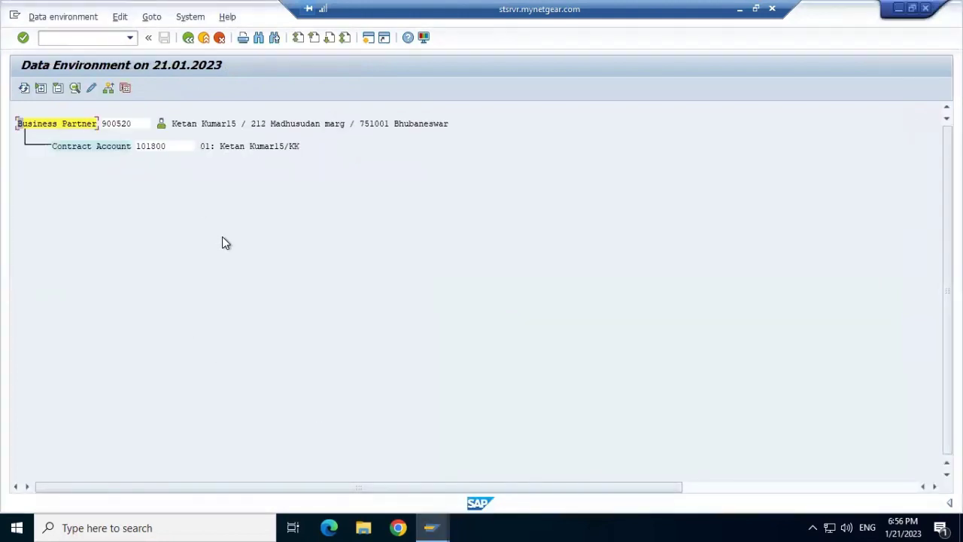
pyautogui.hotkey('alt', 'Tab')
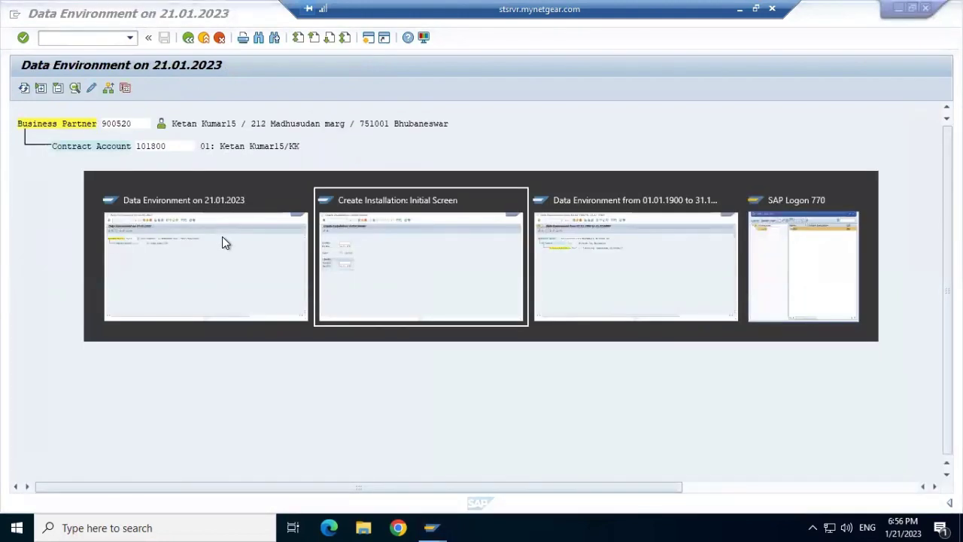
pyautogui.hotkey('alt', 'Tab')
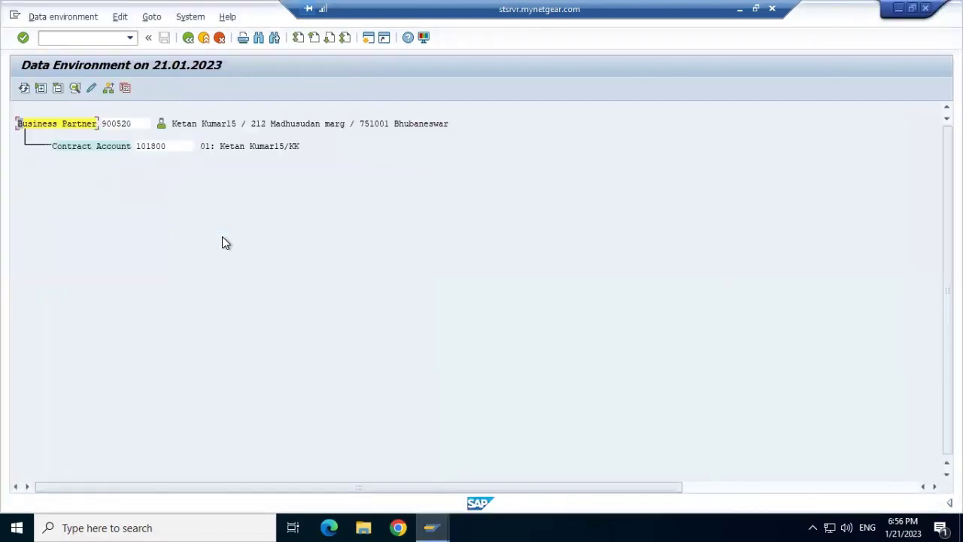
pyautogui.hotkey('alt', 'Tab')
pyautogui.hotkey('alt', 'Tab')
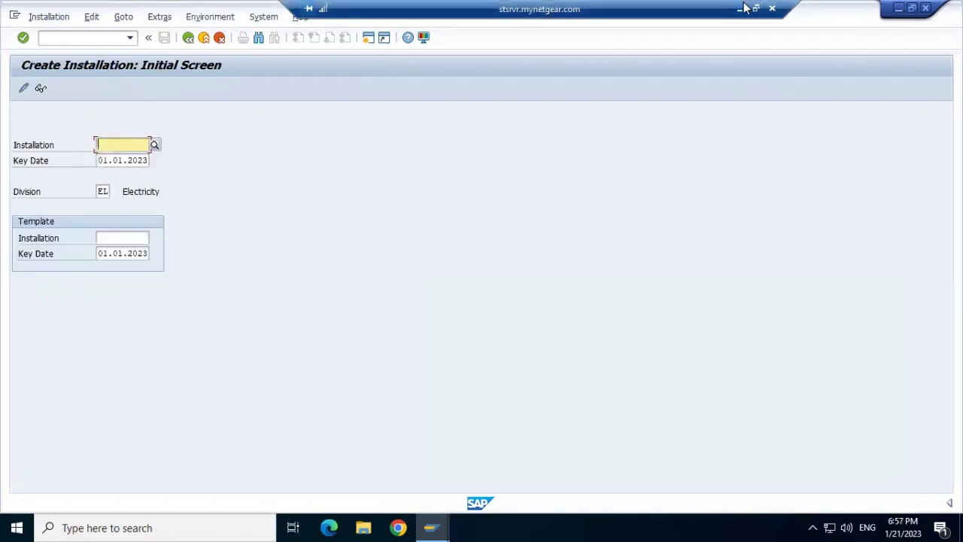
# Switch to PowerPoint, close the Lesson 3.1 presentation and show the Business and Technical Master data link slide in Lesson 4.
pyautogui.click(742, 10)
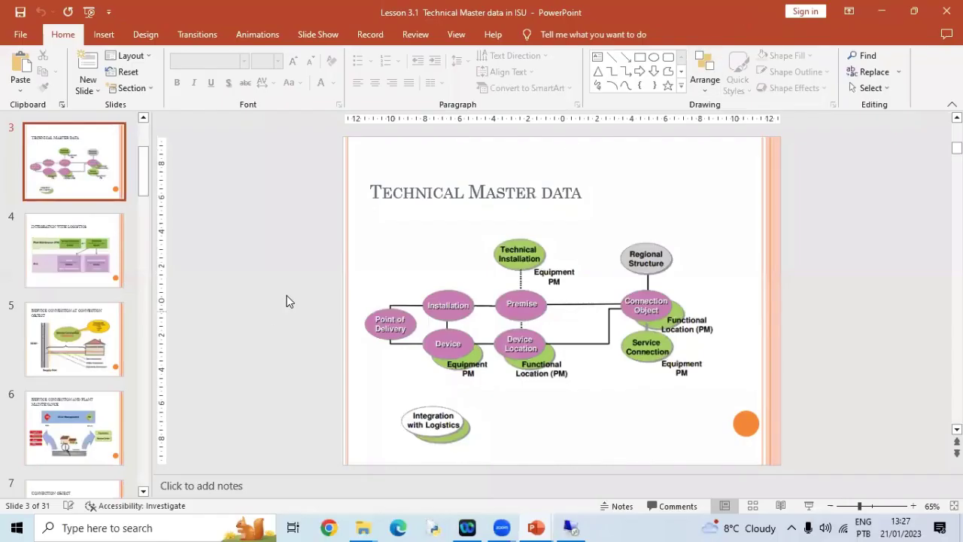
pyautogui.click(946, 10)
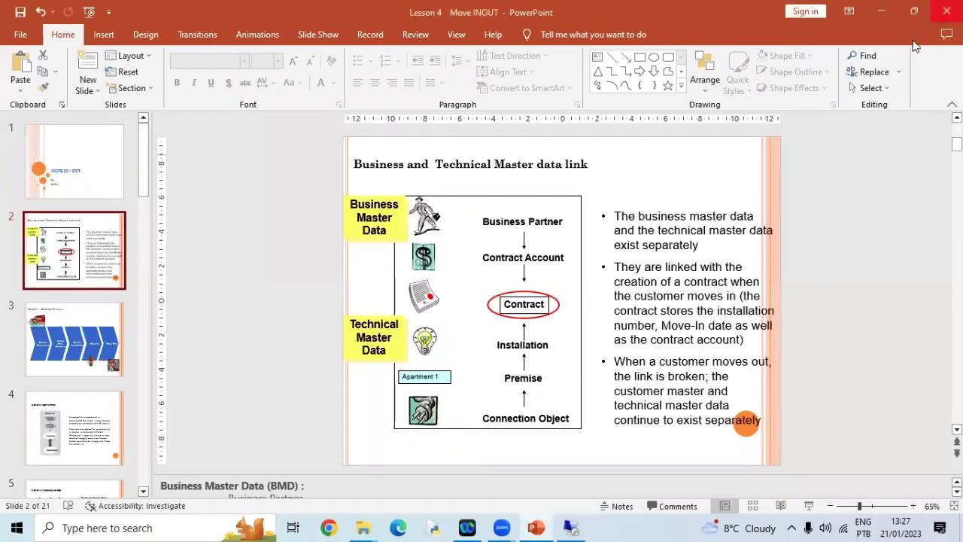
pyautogui.click(83, 188)
pyautogui.click(79, 225)
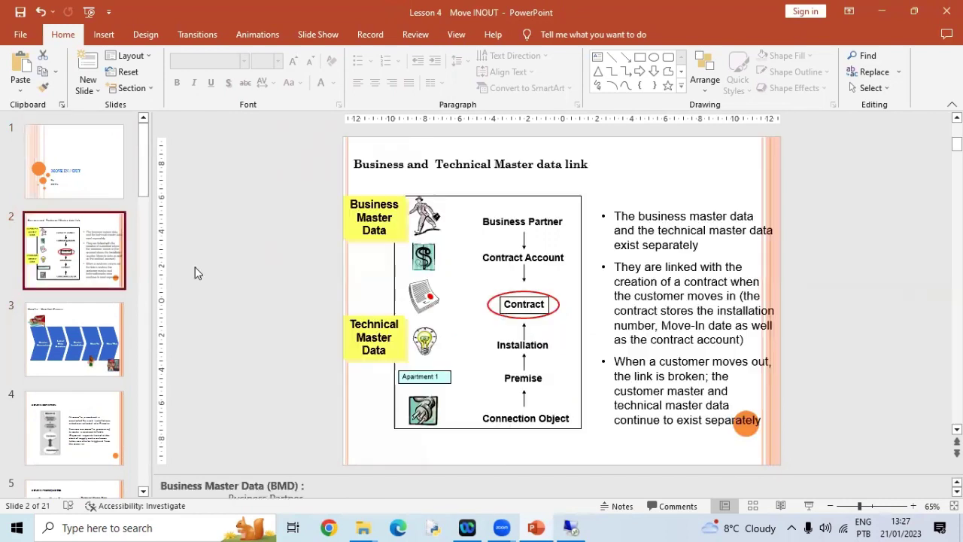
pyautogui.click(199, 276)
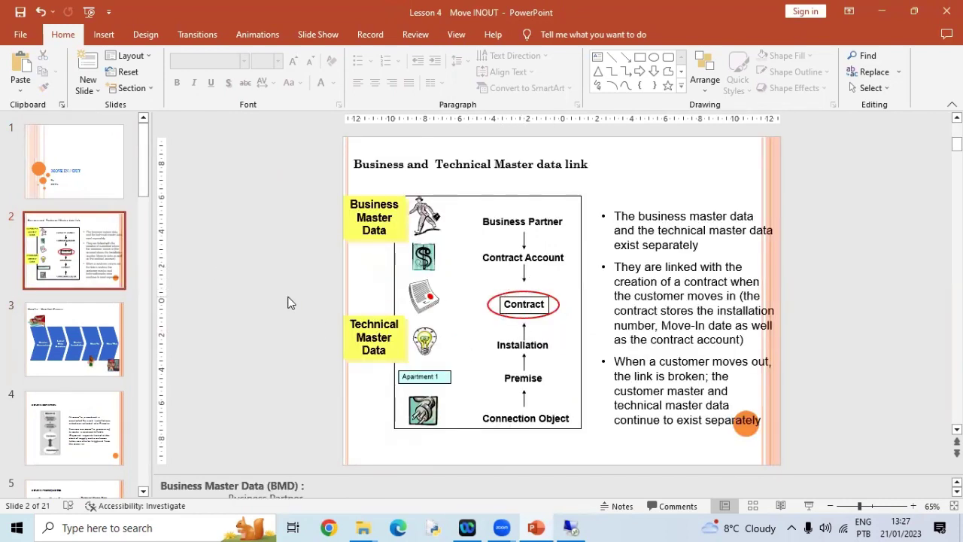
# Go through the Lesson 4 slides on the move-in/move-out process, move-in definition, prerequisites and move-in process.
pyautogui.press('pagedown')
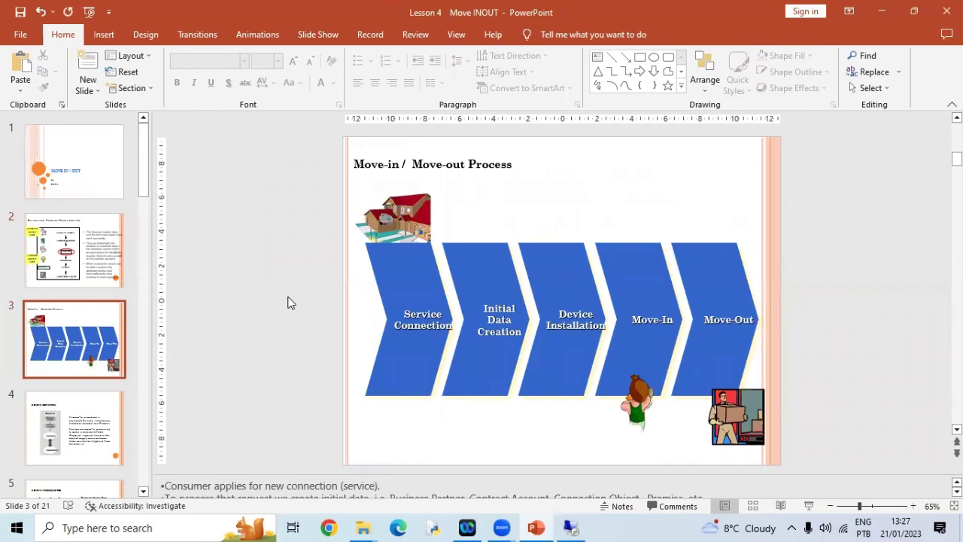
pyautogui.press('pagedown')
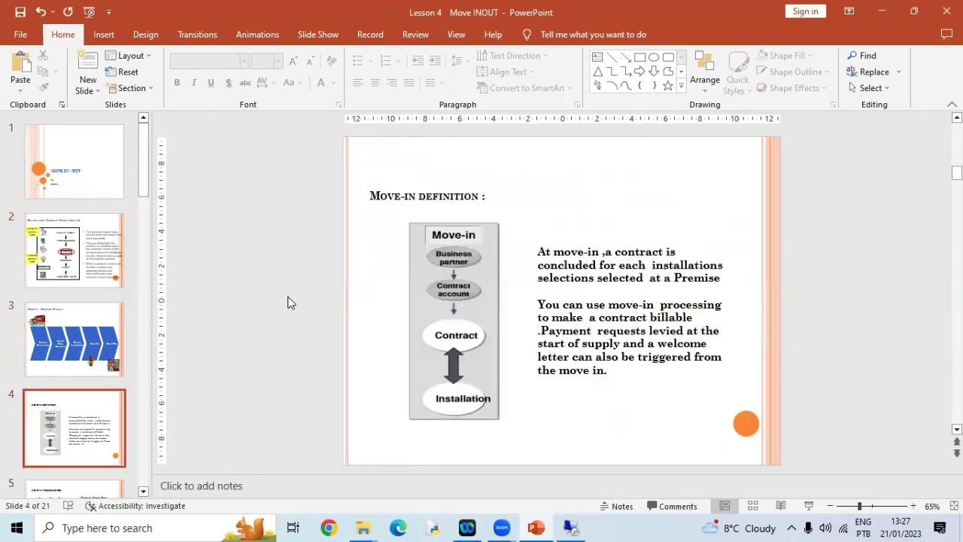
pyautogui.press('pagedown')
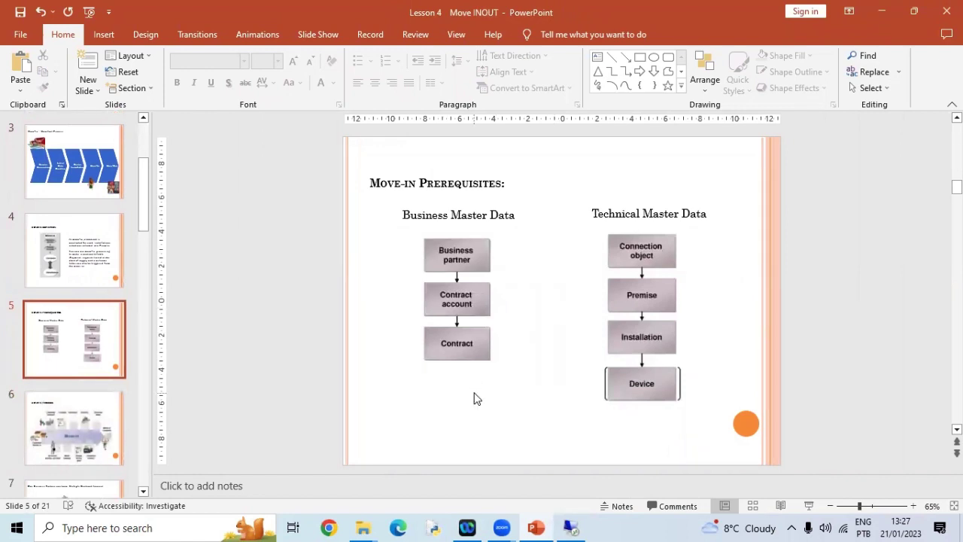
pyautogui.press('pagedown')
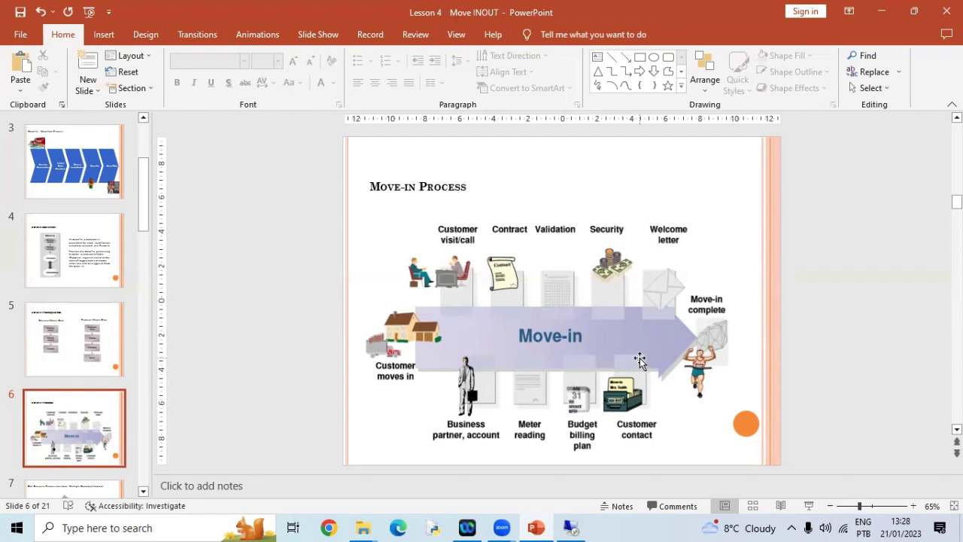
pyautogui.hotkey('shift', 'F5')
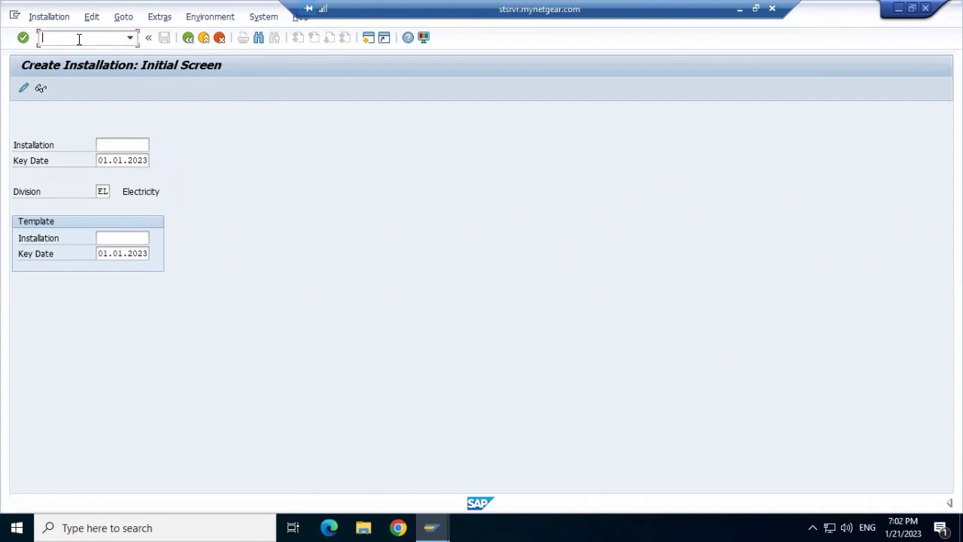
# Switch to the SAP session, open the Create move-in transaction and set the move-in date to 01.01.2023.
pyautogui.write('/')
pyautogui.write('ned')
pyautogui.write('5')
pyautogui.write('0e')
pyautogui.press('Return')
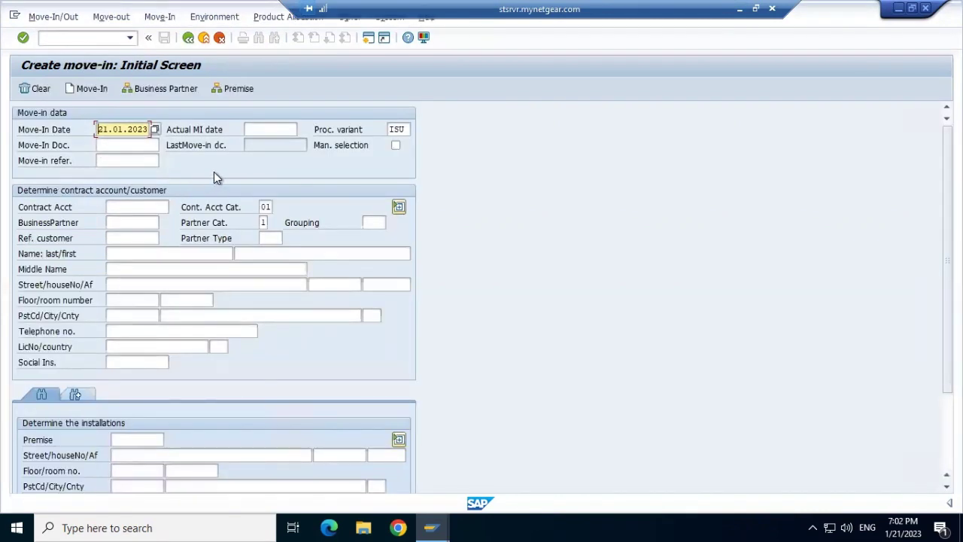
pyautogui.write('0')
# Look up the business partner number in its data environment and enter it as the move-in's business partner.
pyautogui.hotkey('shift', 'F4')
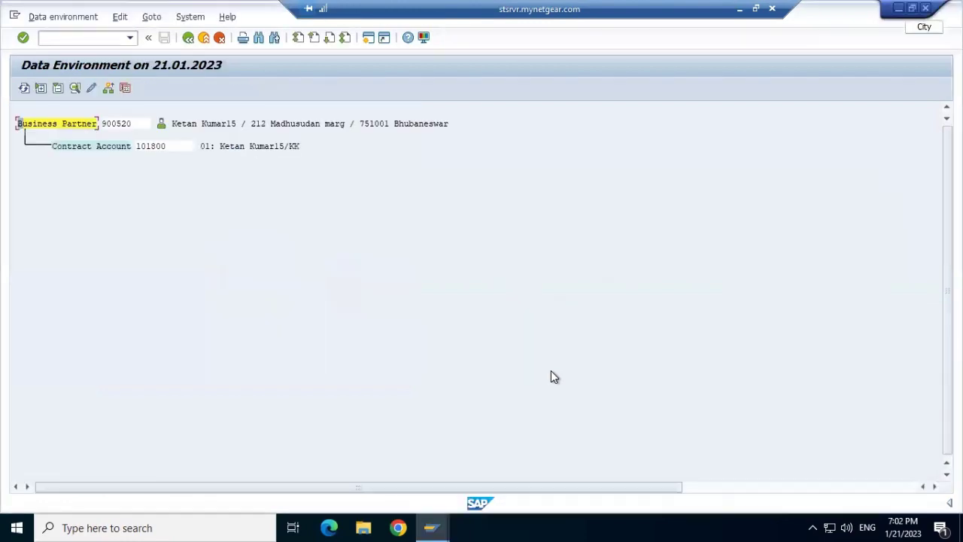
pyautogui.hotkey('alt', 'Tab')
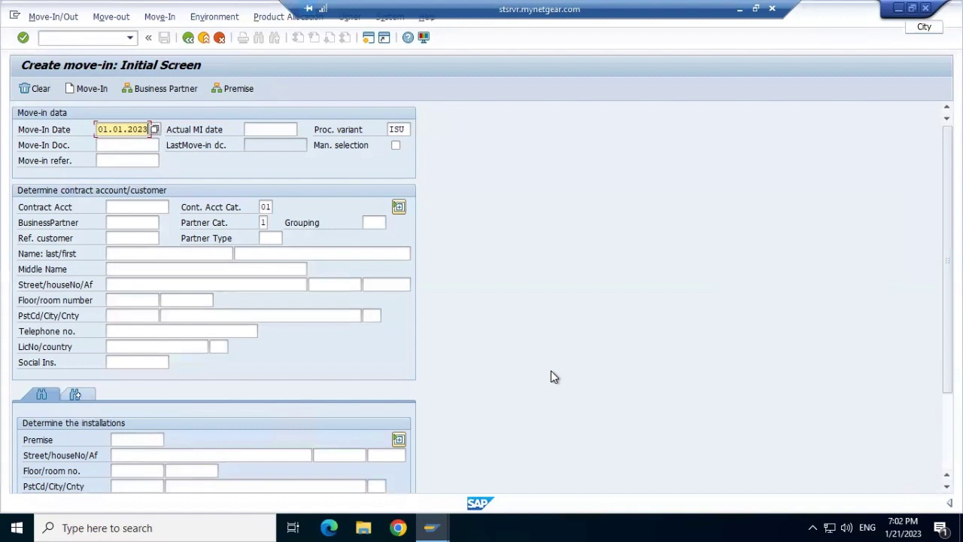
pyautogui.hotkey('alt', 'Tab')
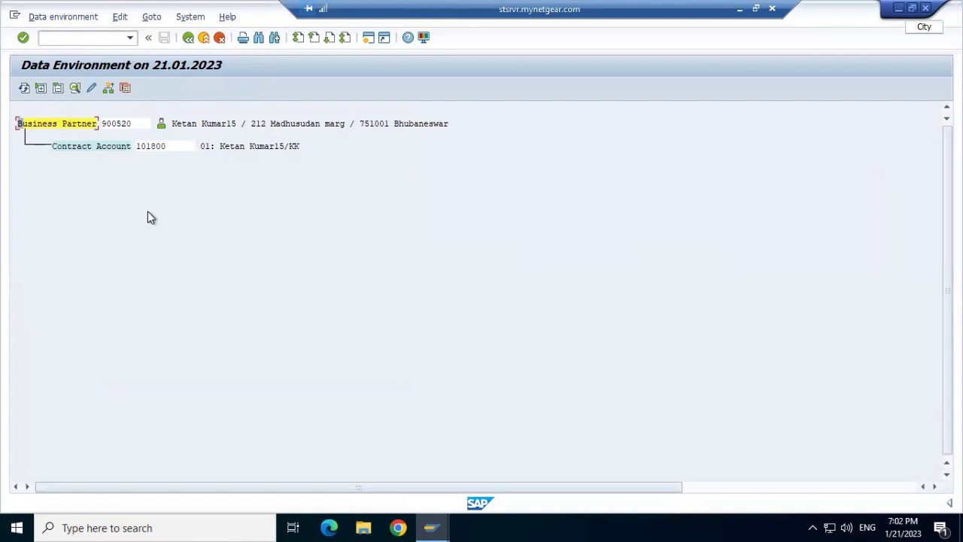
pyautogui.hotkey('alt', 'Tab')
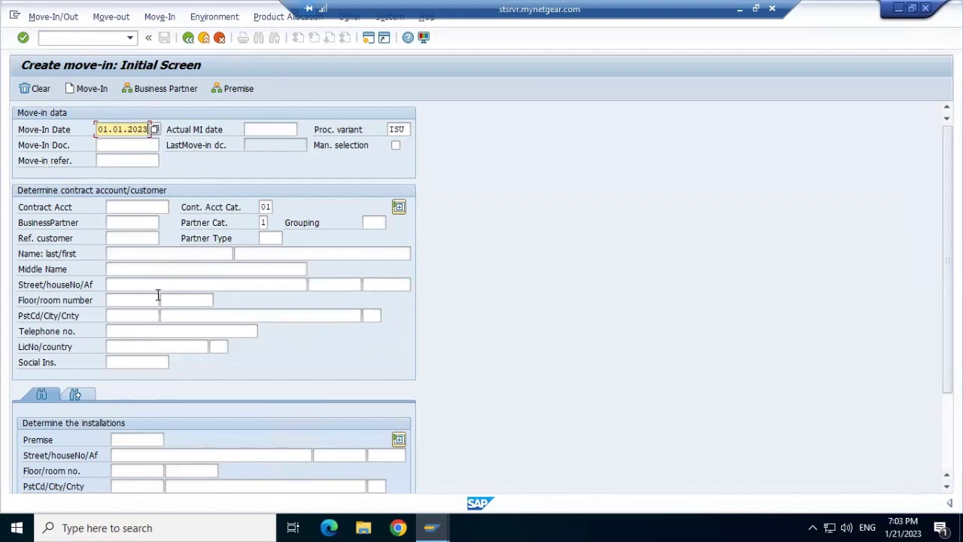
pyautogui.click(131, 223)
pyautogui.hotkey('alt', 'Tab')
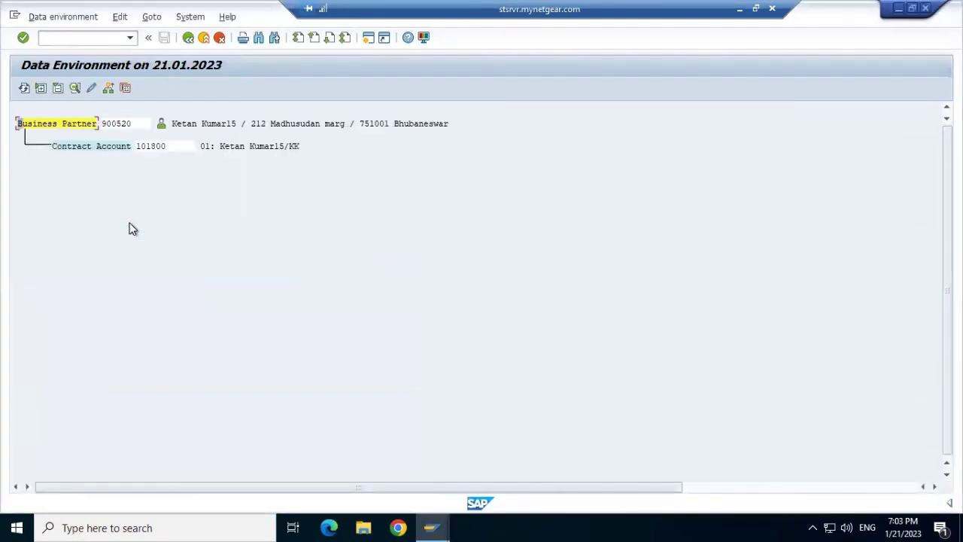
pyautogui.hotkey('alt', 'Tab')
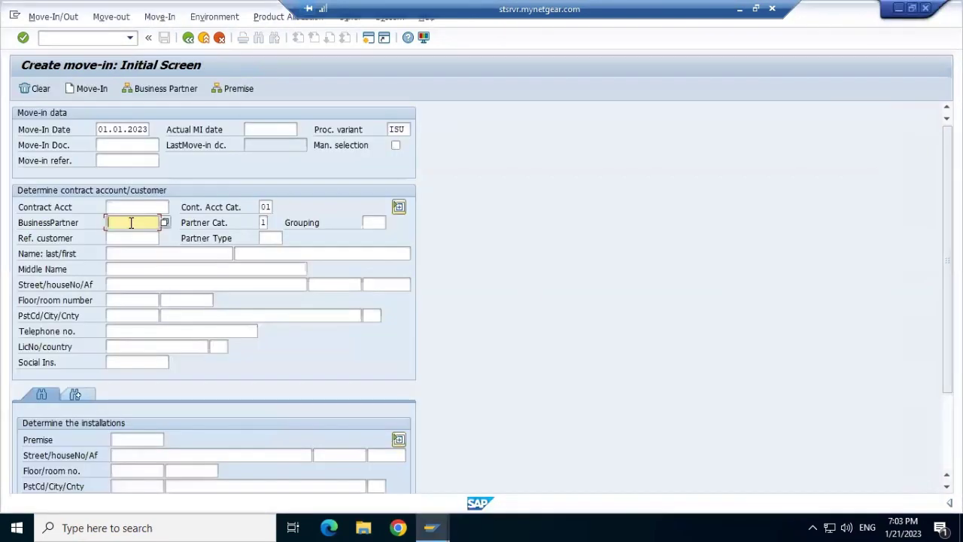
pyautogui.write('900520')
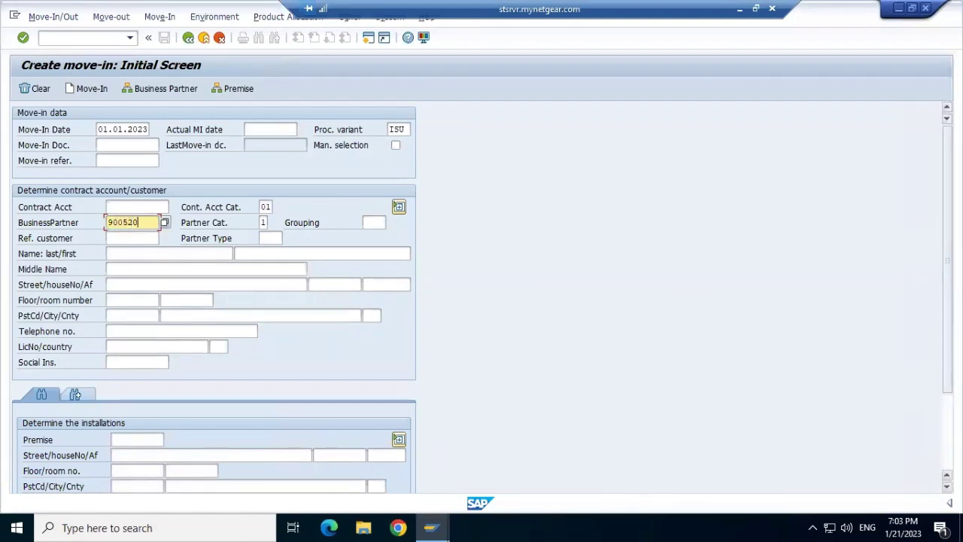
# Look up the utility installation in the technical data environment and enter 250000 as the start of the move-in's installation number.
pyautogui.scroll(-1, 483, 297)
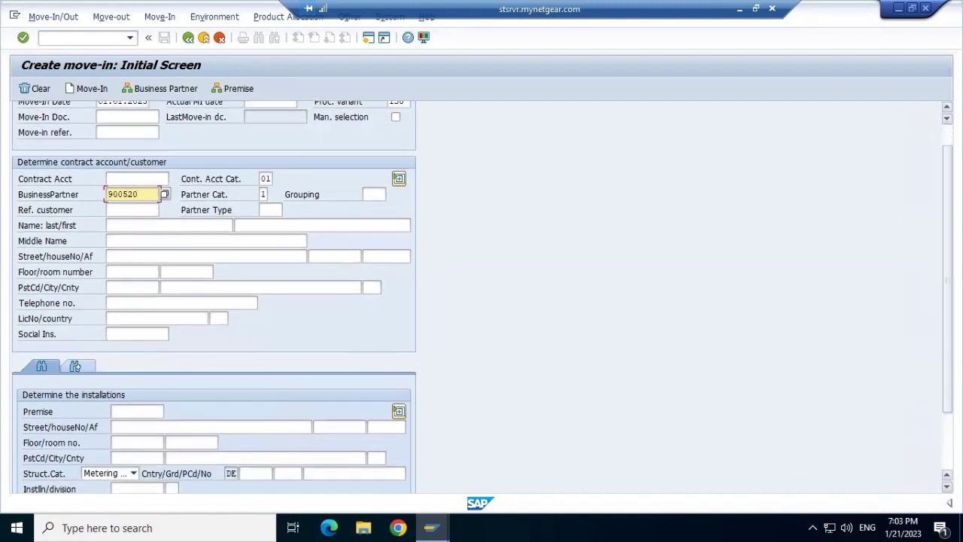
pyautogui.scroll(-1, 483, 298)
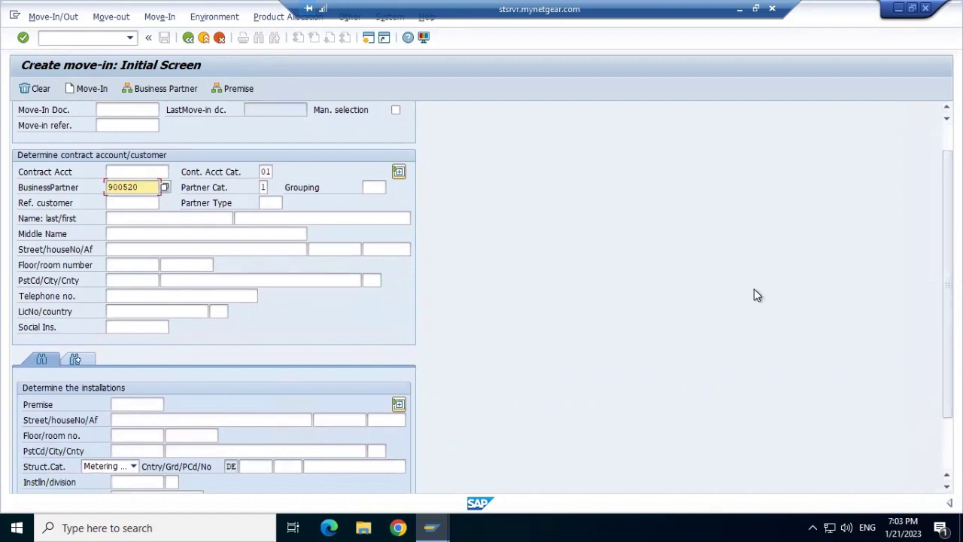
pyautogui.scroll(-2, 444, 406)
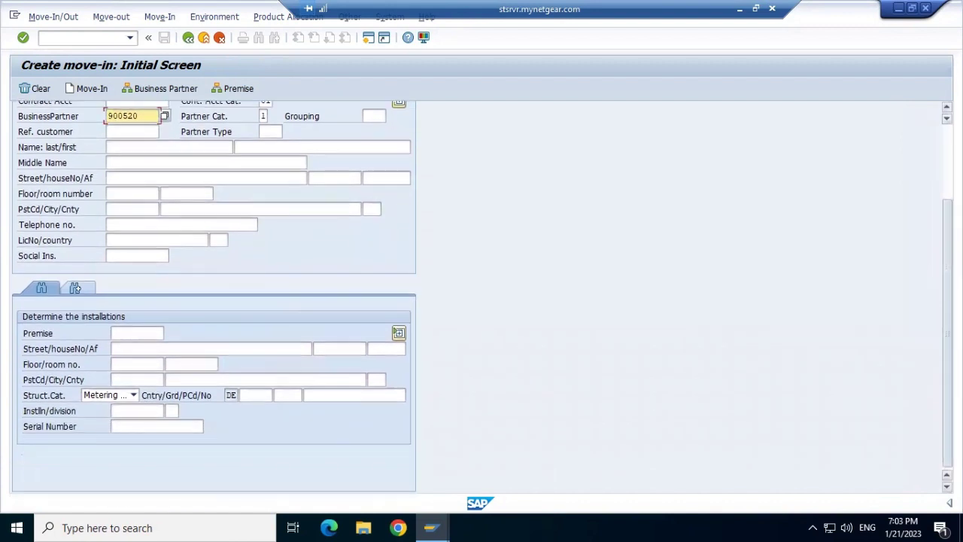
pyautogui.click(126, 412)
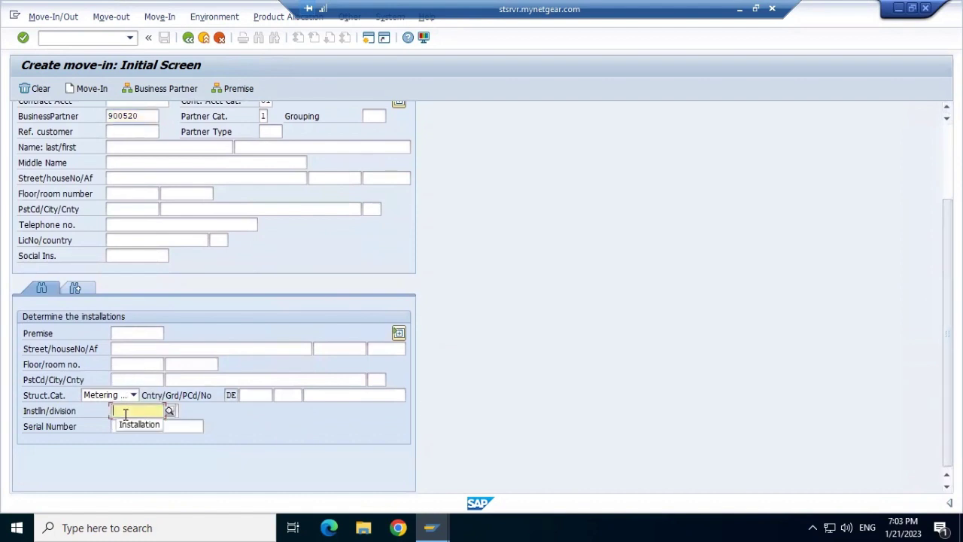
pyautogui.hotkey('alt', 'Tab')
pyautogui.hotkey('alt', 'Tab')
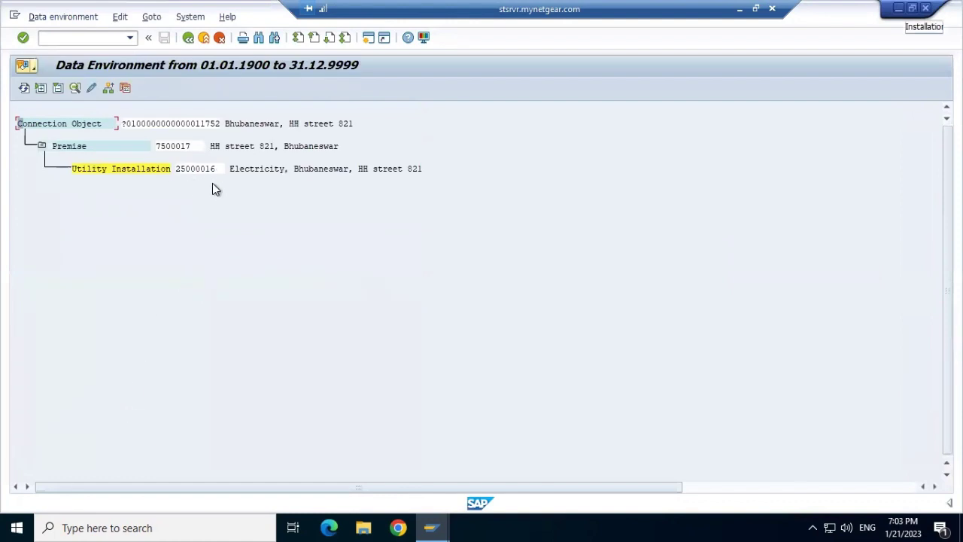
pyautogui.hotkey('alt', 'Tab')
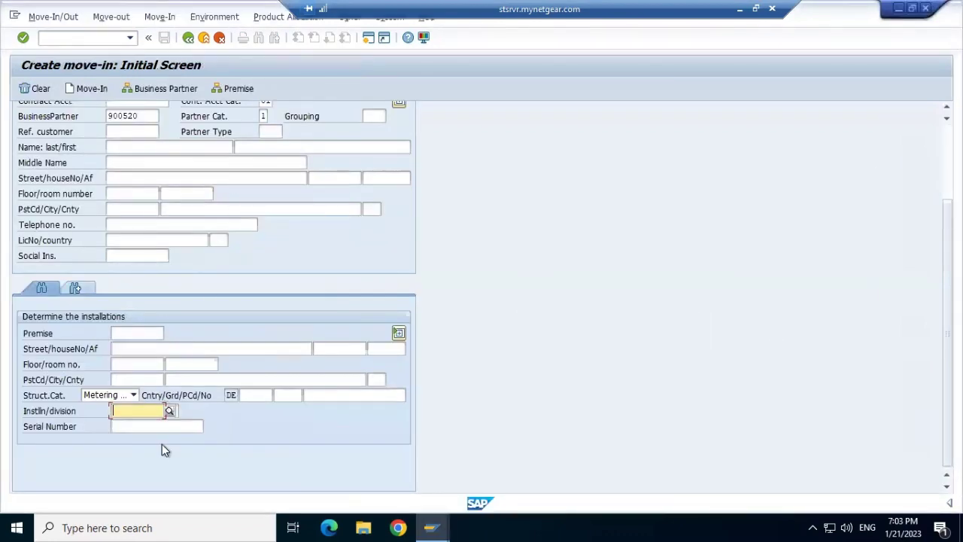
pyautogui.write('25')
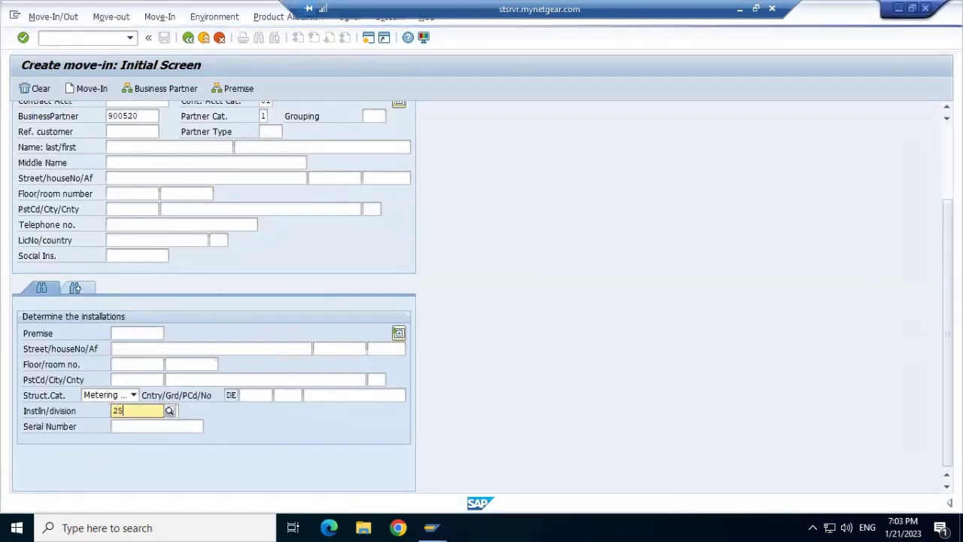
pyautogui.write('0000')
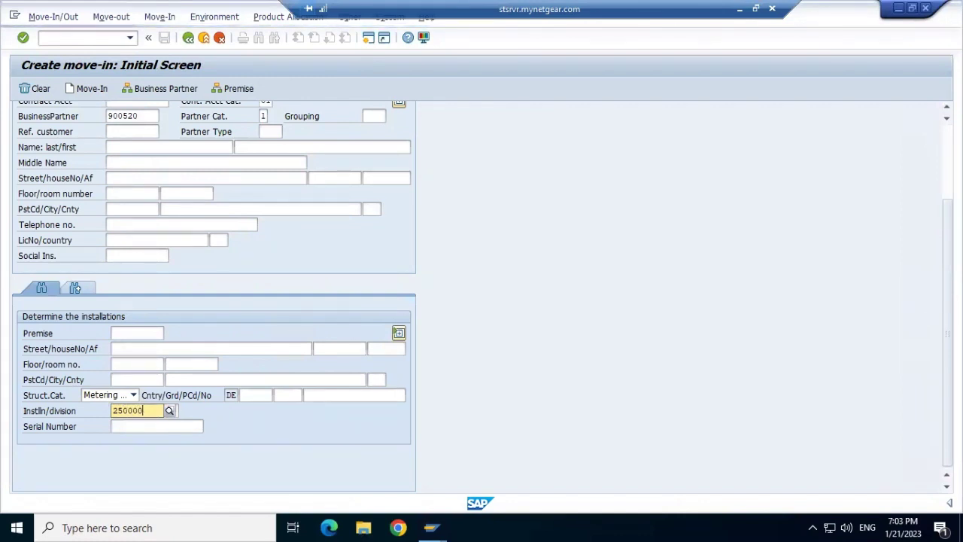
pyautogui.press('Return')
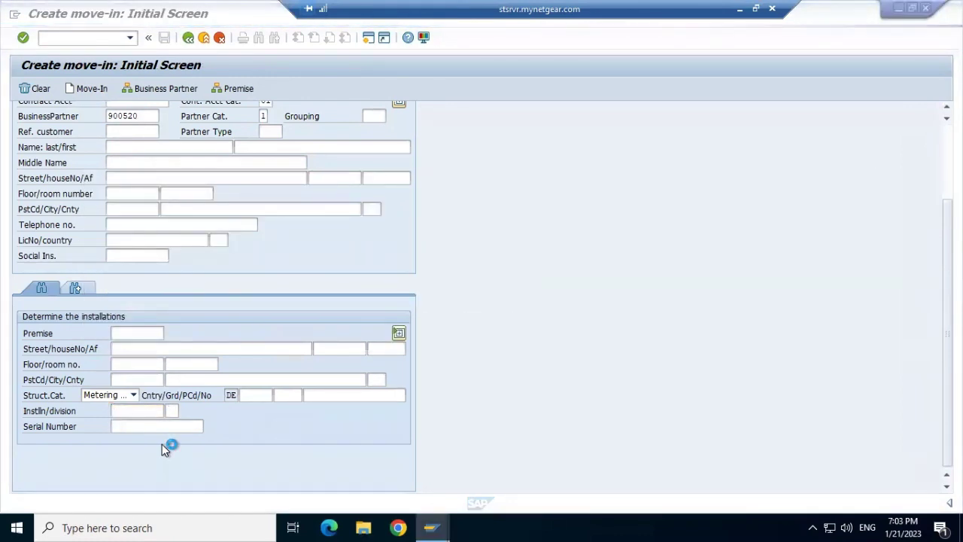
# Go back through the open data environments to recheck the installation number and return to the move-in screen.
pyautogui.hotkey('alt', 'Tab')
pyautogui.hotkey('alt', 'Tab')
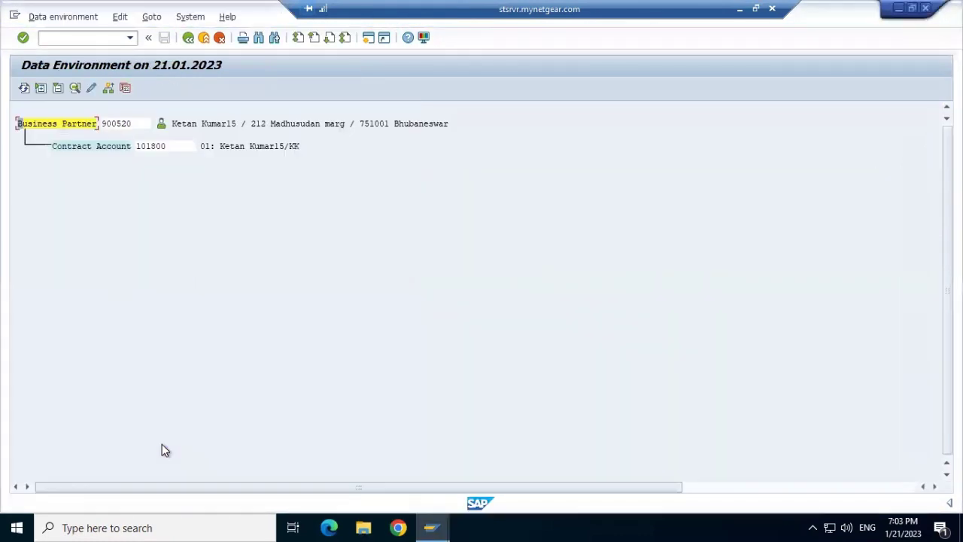
pyautogui.hotkey('alt', 'Tab')
pyautogui.hotkey('alt', 'Tab')
pyautogui.hotkey('alt', 'Tab')
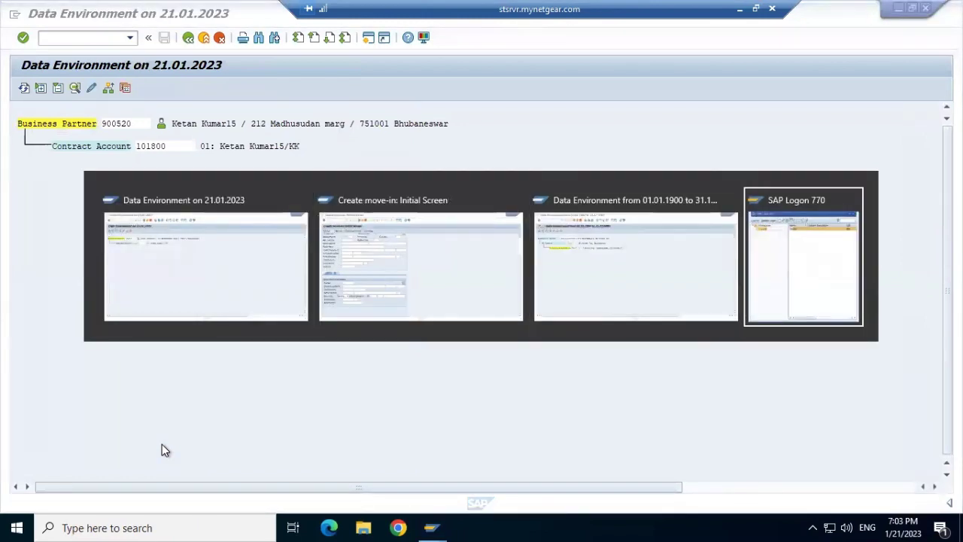
pyautogui.hotkey('alt', 'Tab')
pyautogui.hotkey('alt', 'Tab')
pyautogui.hotkey('alt', 'Tab')
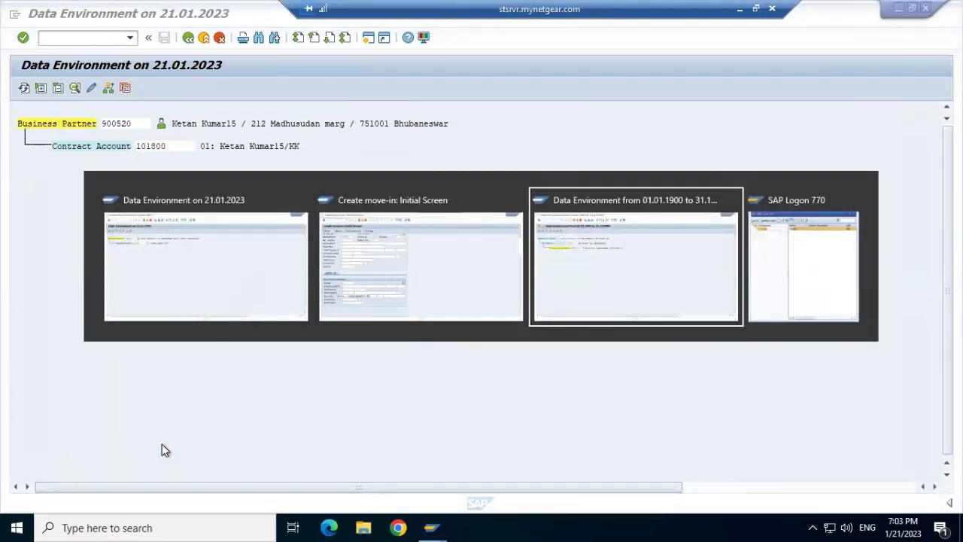
pyautogui.hotkey('alt', 'Tab')
pyautogui.hotkey('alt', 'Tab')
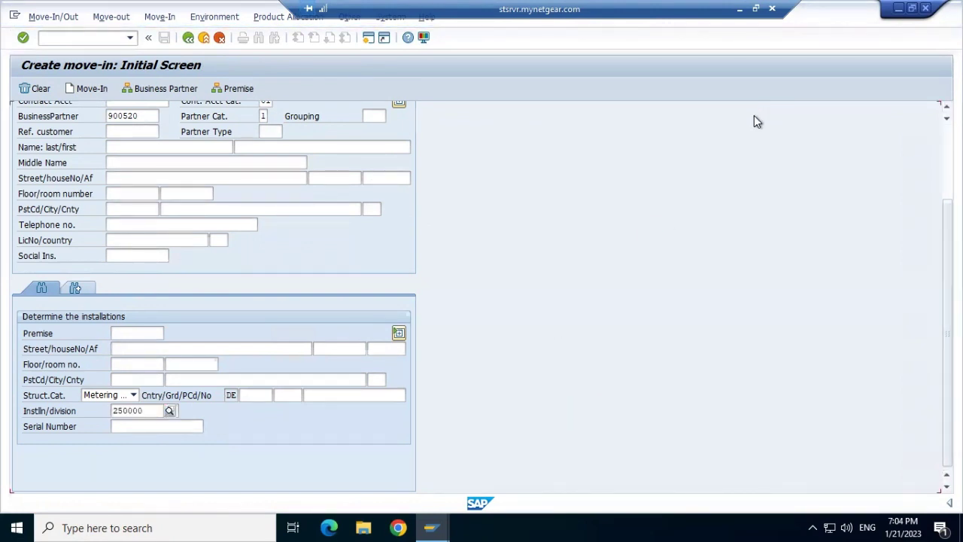
# Set the move-in's installation to 25000016 and adopt the business partner's existing contract account.
pyautogui.doubleClick(154, 414)
pyautogui.press('Delete')
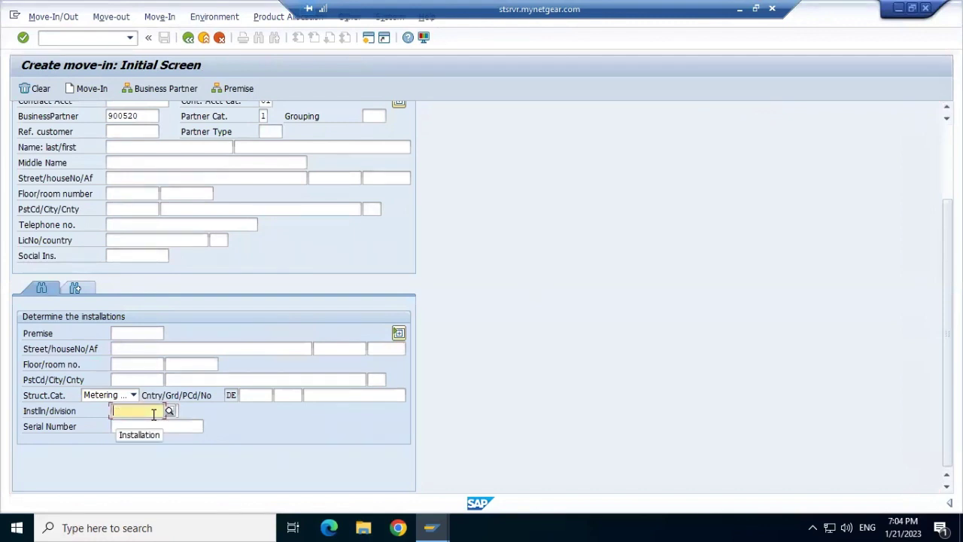
pyautogui.write('25')
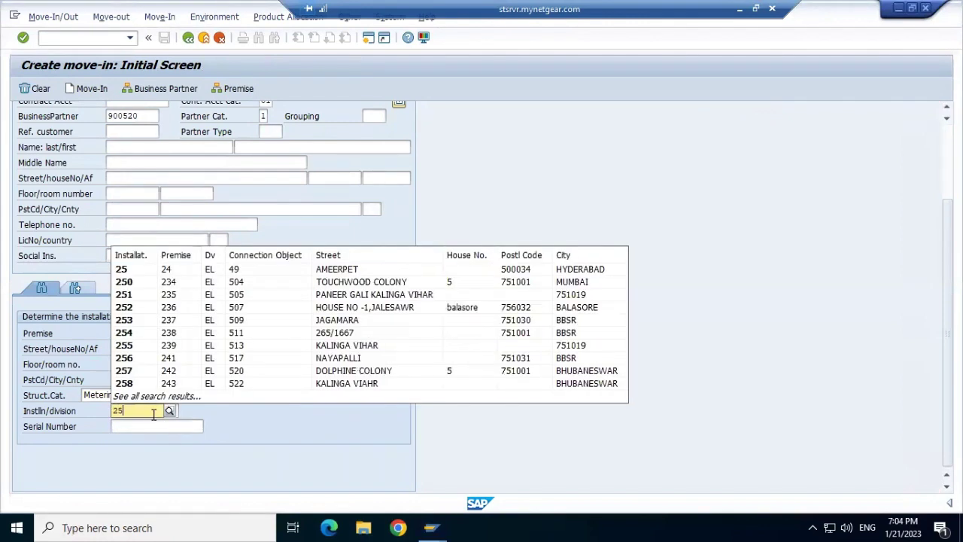
pyautogui.write('00')
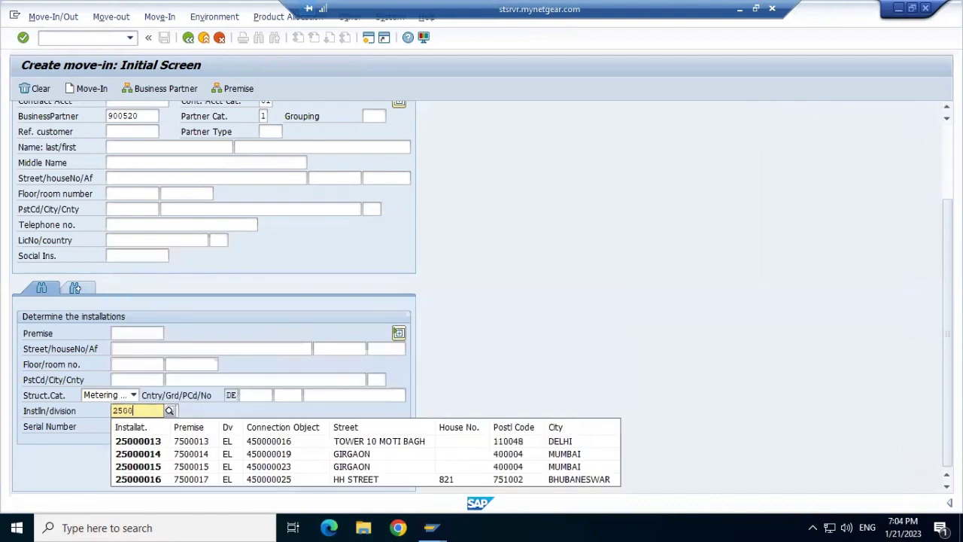
pyautogui.write('0')
pyautogui.click(154, 480)
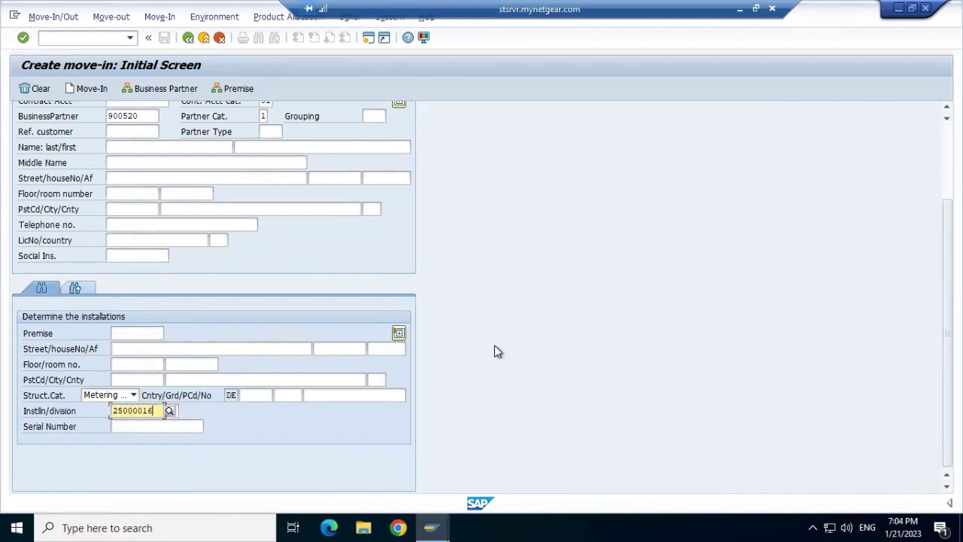
pyautogui.press('Return')
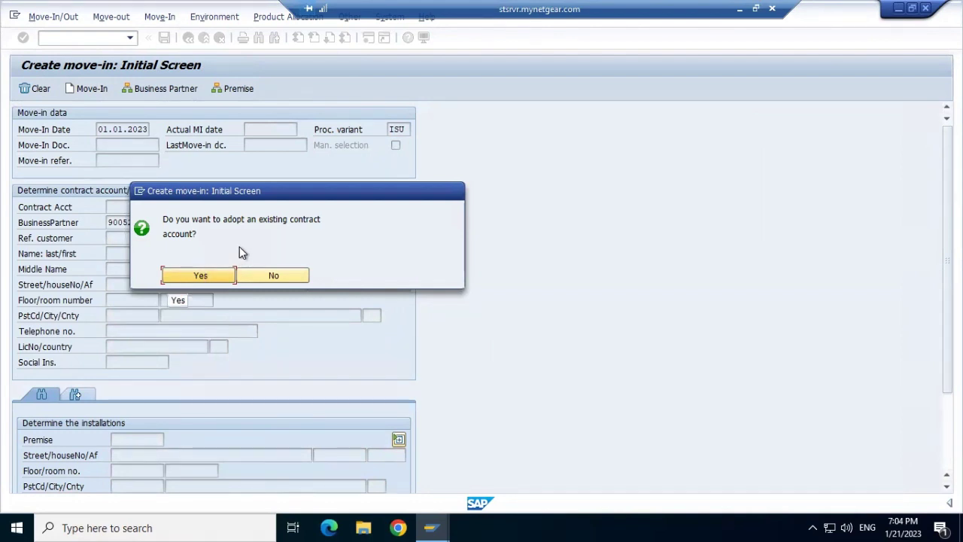
pyautogui.click(182, 274)
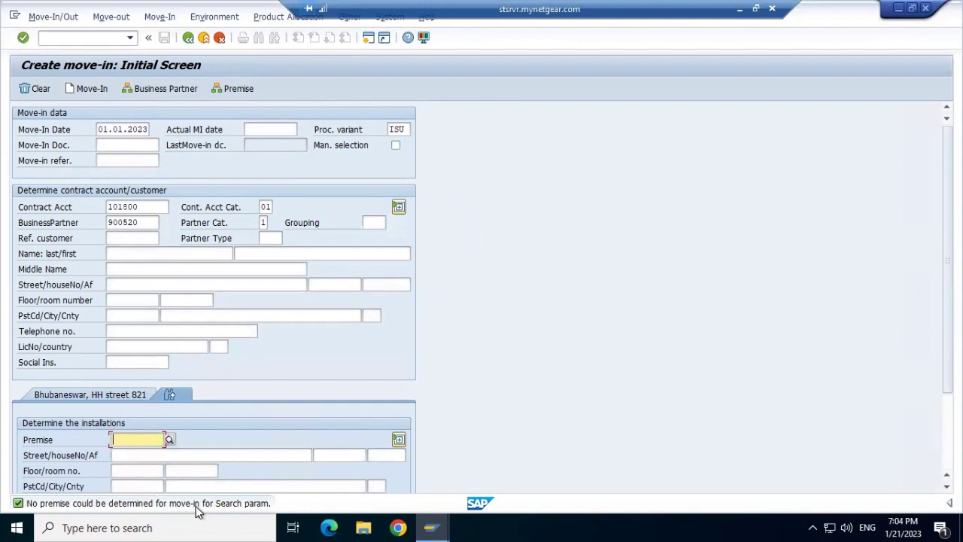
# Look up the premise number in the technical data environment and choose premise 7500017 for the move-in.
pyautogui.click(398, 528)
pyautogui.moveTo(447, 521)
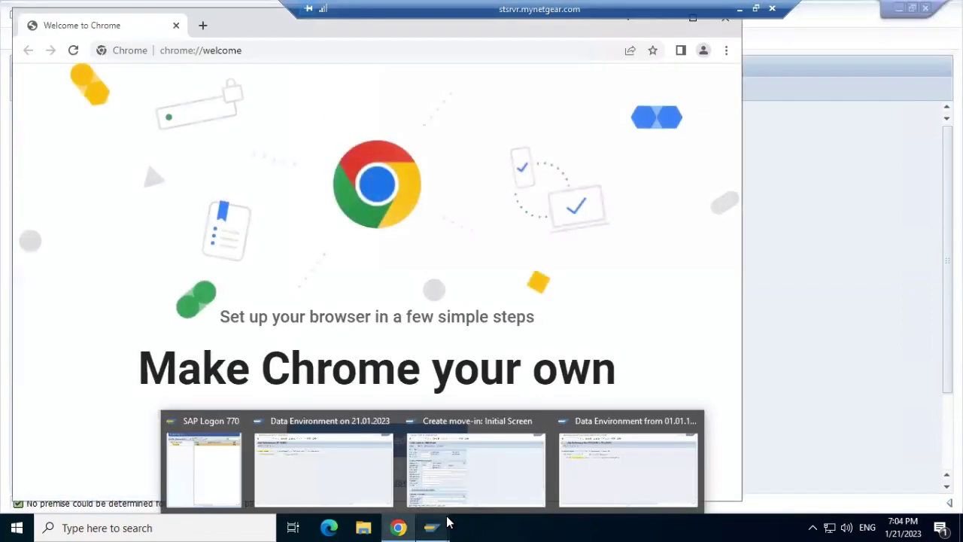
pyautogui.click(761, 130)
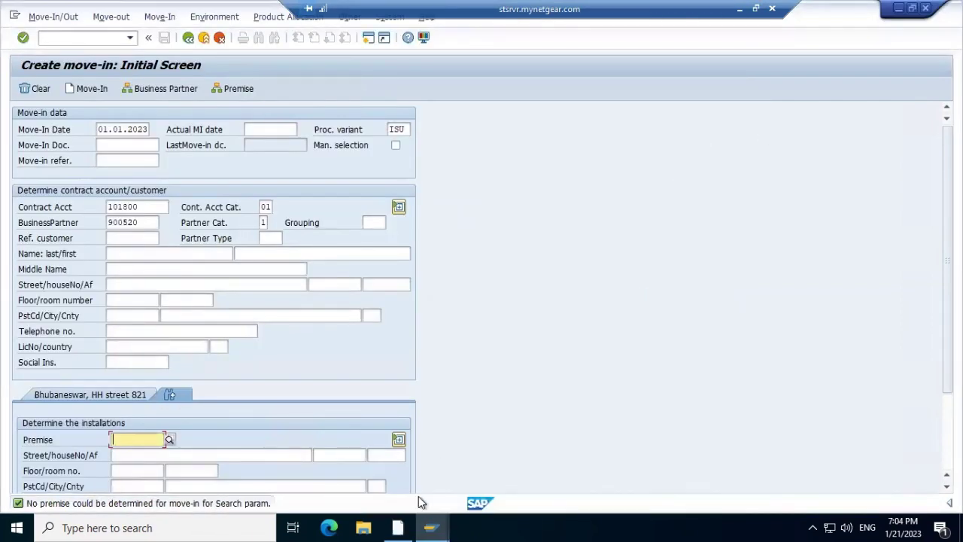
pyautogui.moveTo(431, 521)
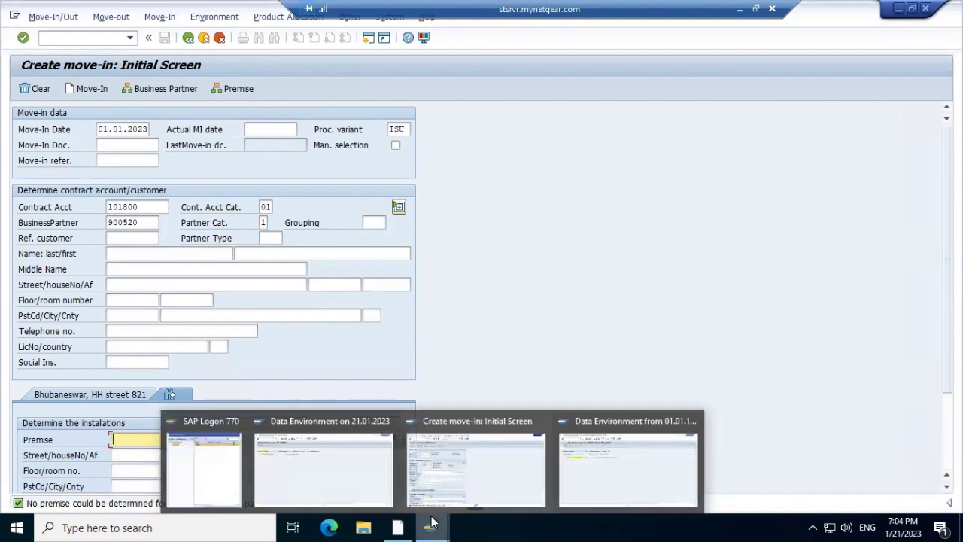
pyautogui.click(583, 471)
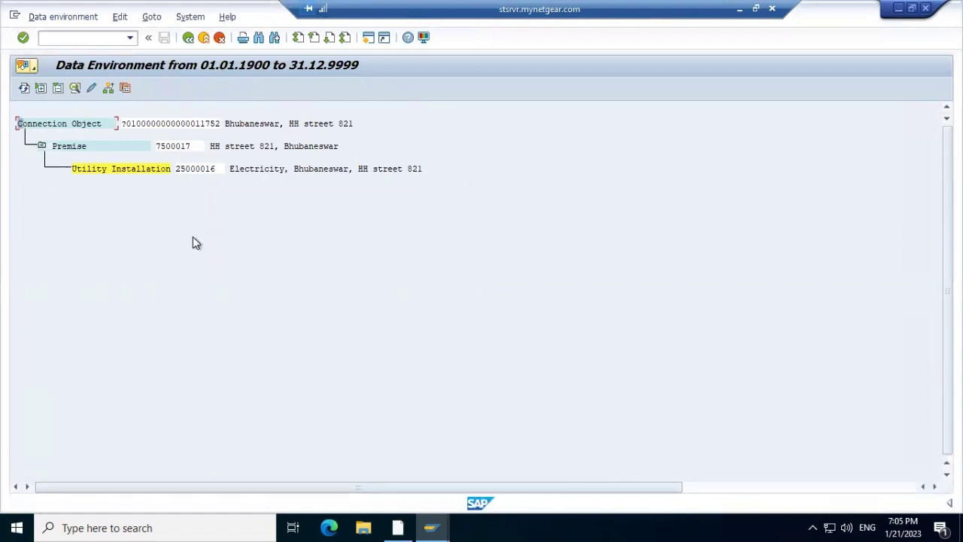
pyautogui.hotkey('alt', 'Tab')
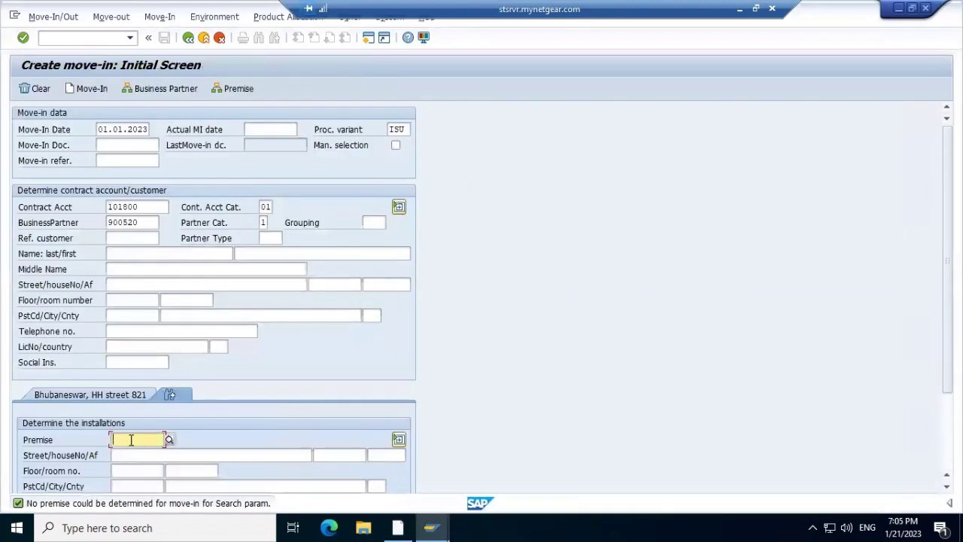
pyautogui.write('7')
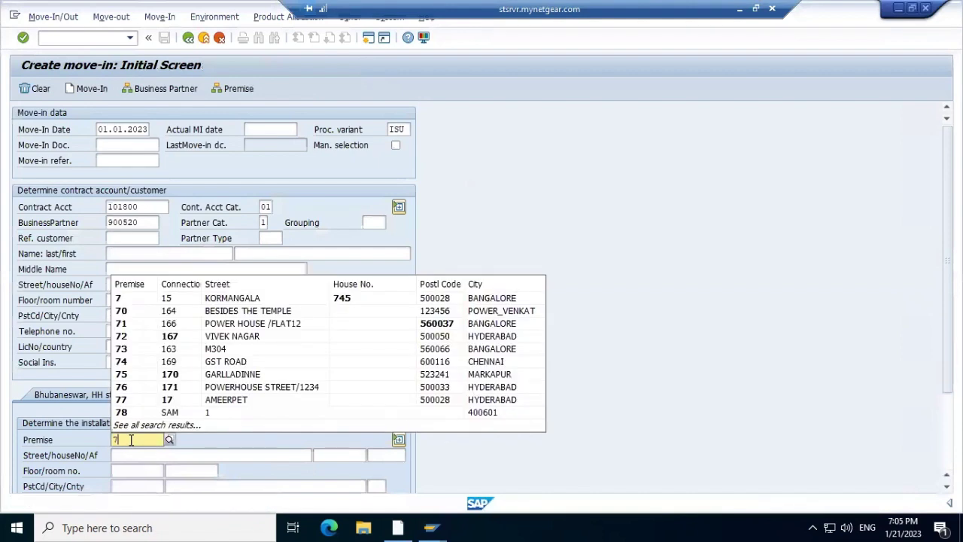
pyautogui.write('5')
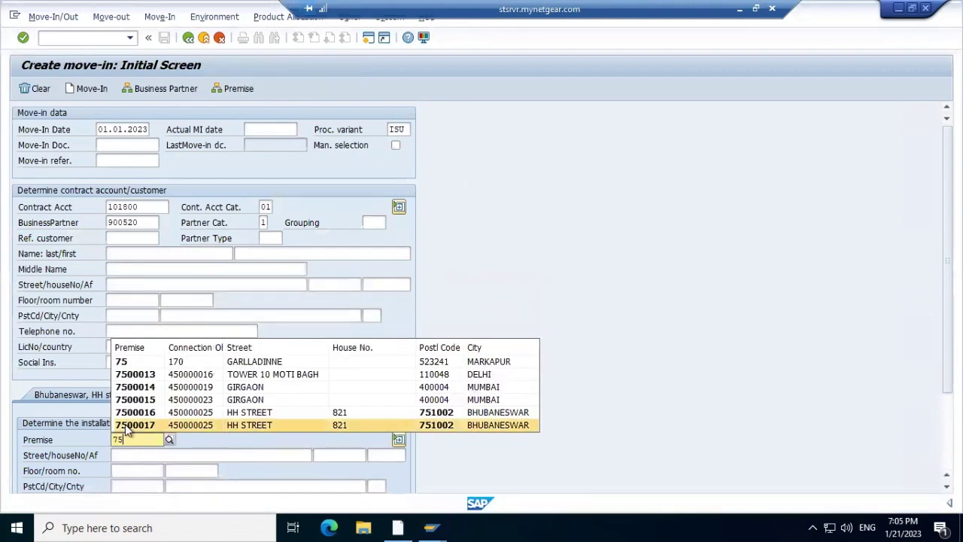
pyautogui.click(125, 424)
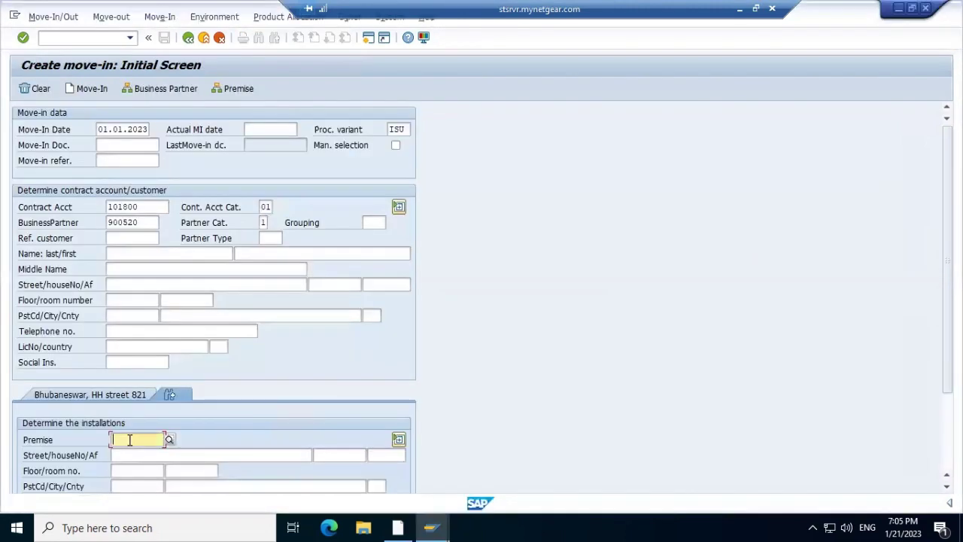
# Recheck the data environment, replace the installation number in the second premise search with 25000016 and submit it.
pyautogui.hotkey('alt', 'Tab')
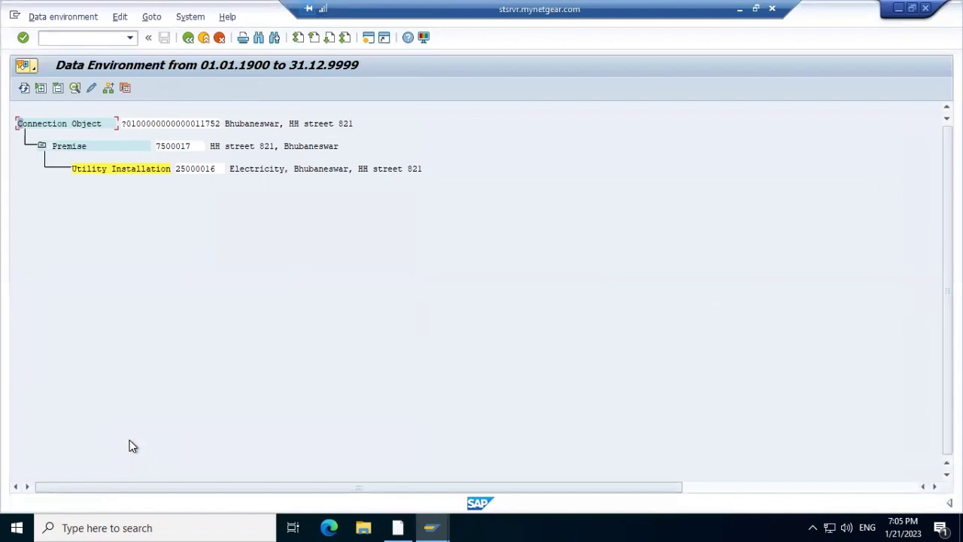
pyautogui.hotkey('alt', 'Tab')
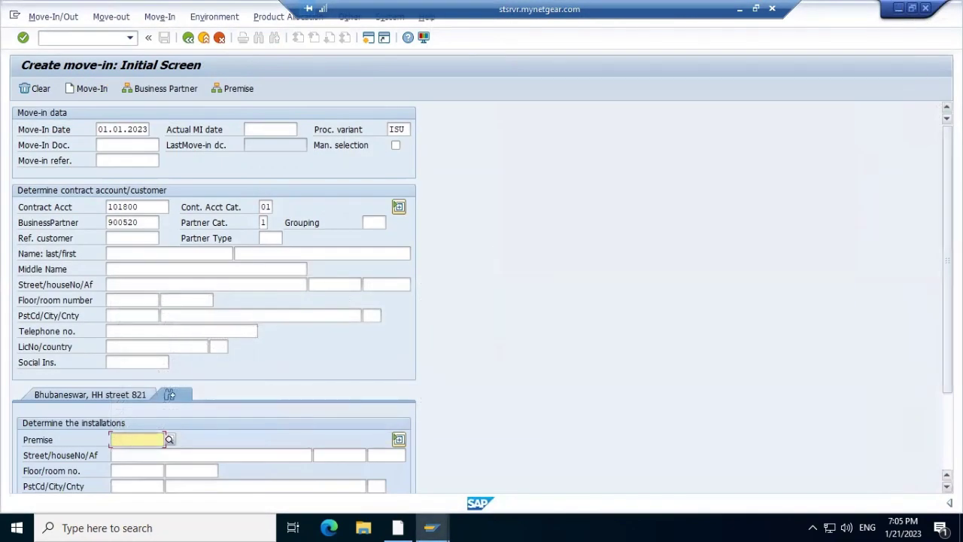
pyautogui.scroll(-3, 630, 426)
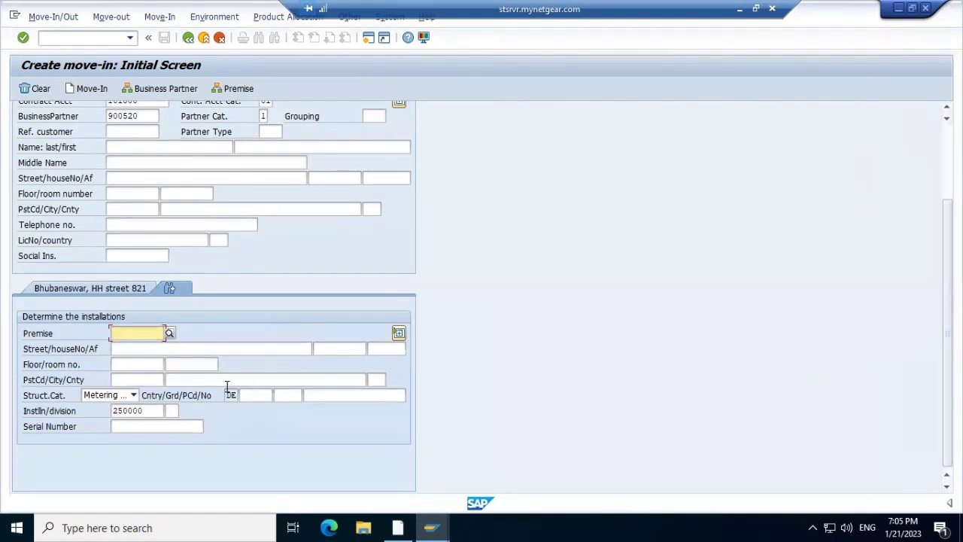
pyautogui.click(151, 409)
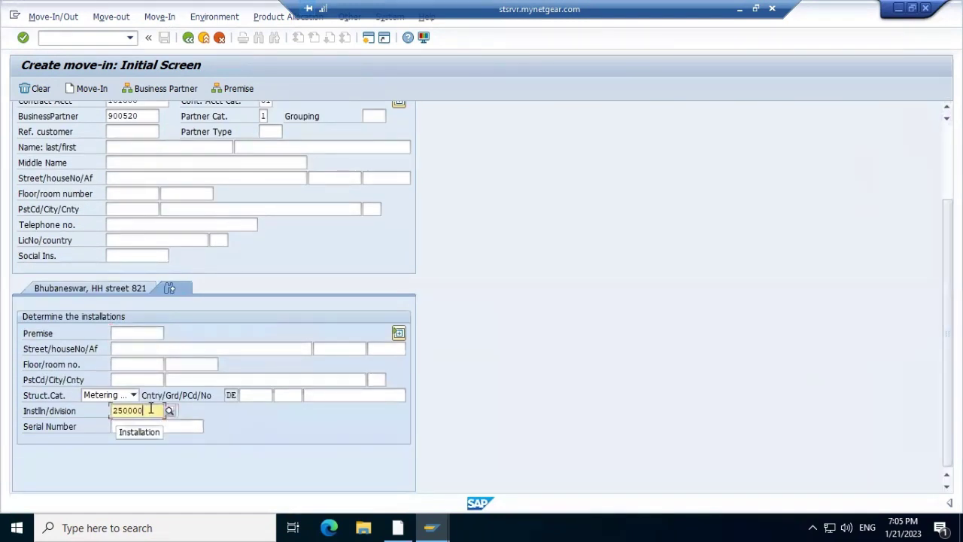
pyautogui.press('BackSpace')
pyautogui.press('BackSpace')
pyautogui.press('BackSpace')
pyautogui.press('BackSpace')
pyautogui.press('BackSpace')
pyautogui.press('BackSpace')
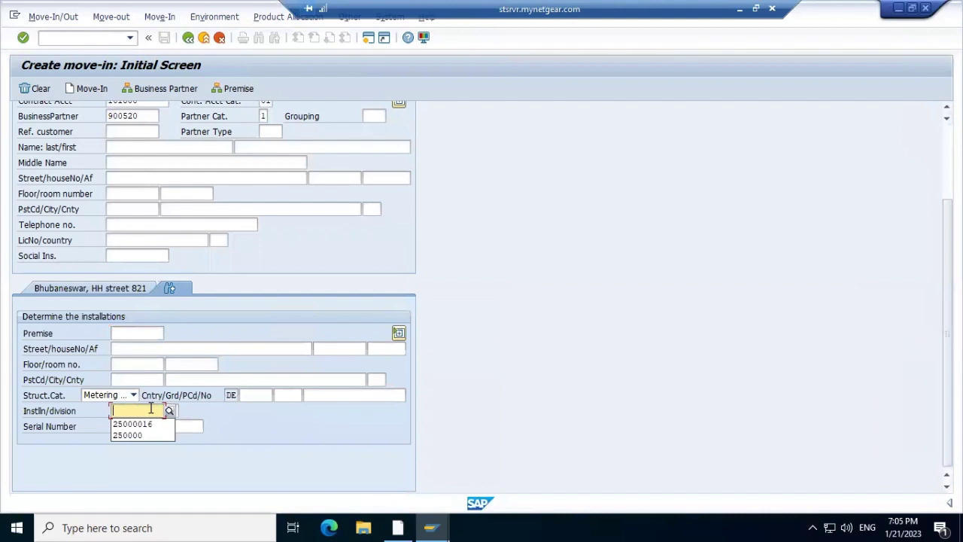
pyautogui.click(152, 423)
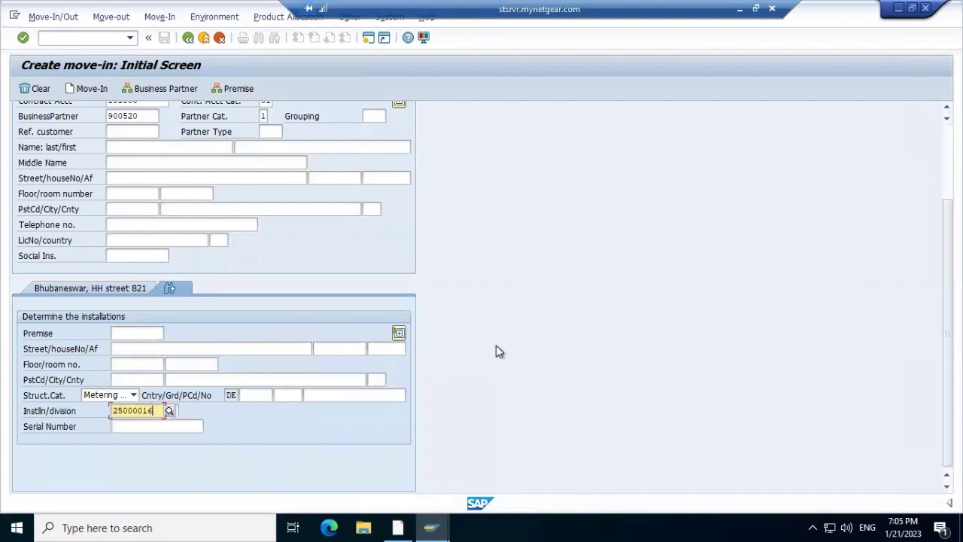
pyautogui.press('Return')
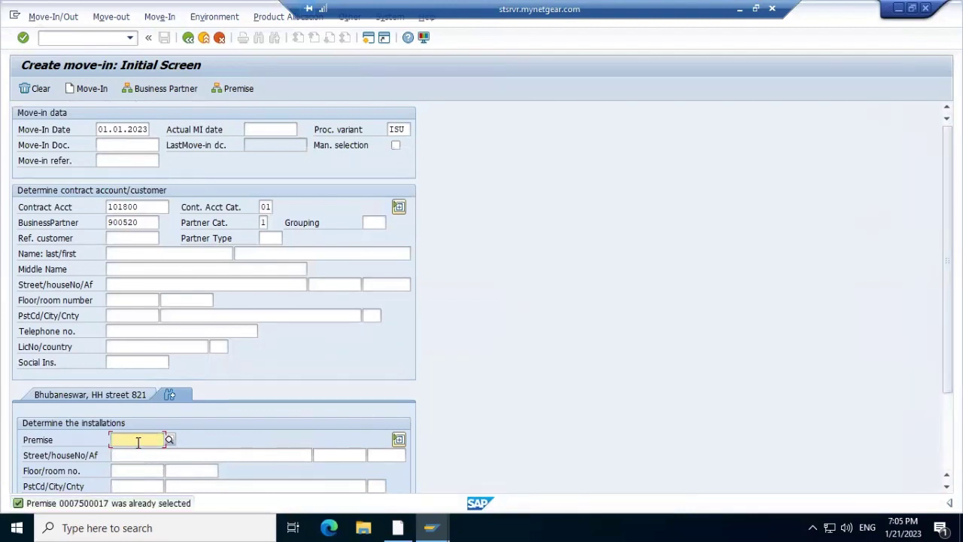
# Copy premise number 7500017 from its master record in the data environment, enter it as the move-in's premise and submit it.
pyautogui.click(170, 440)
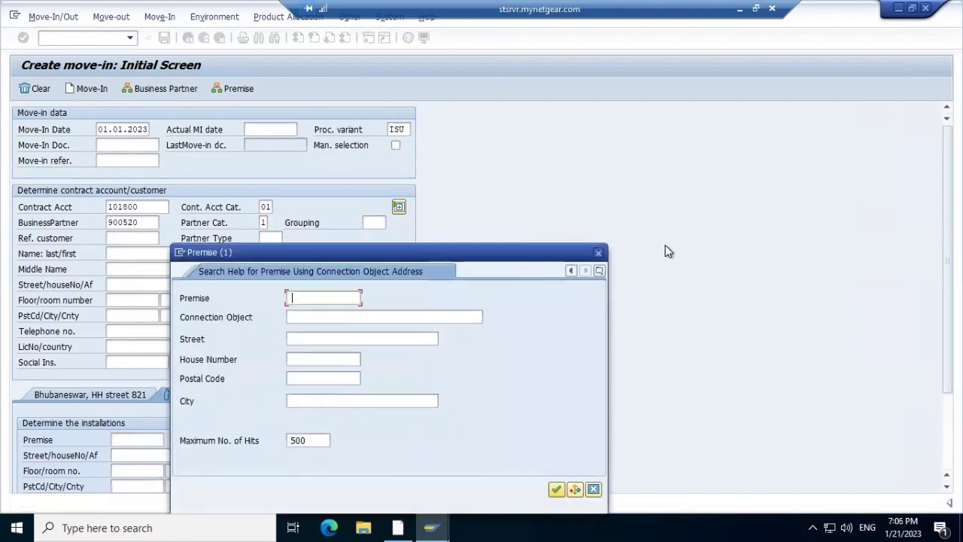
pyautogui.click(598, 253)
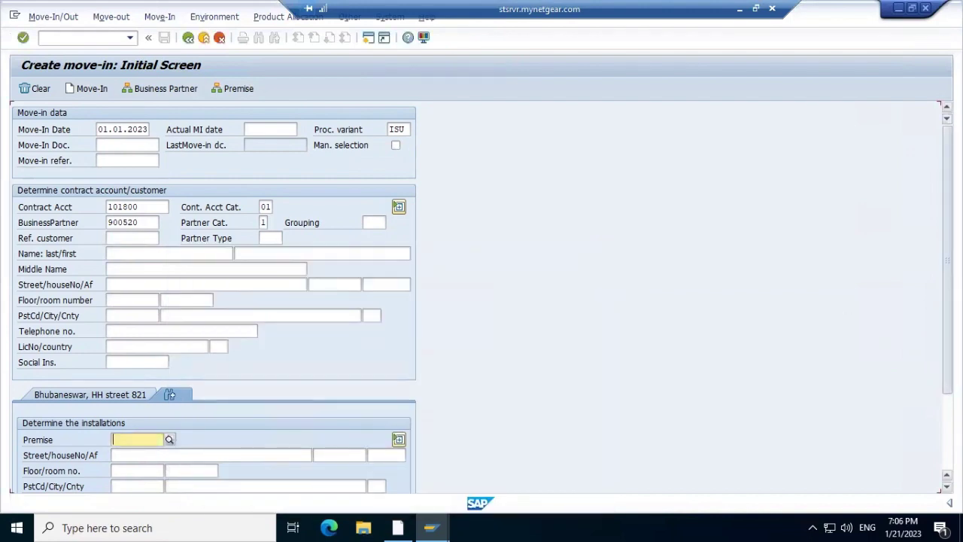
pyautogui.scroll(-3, 325, 467)
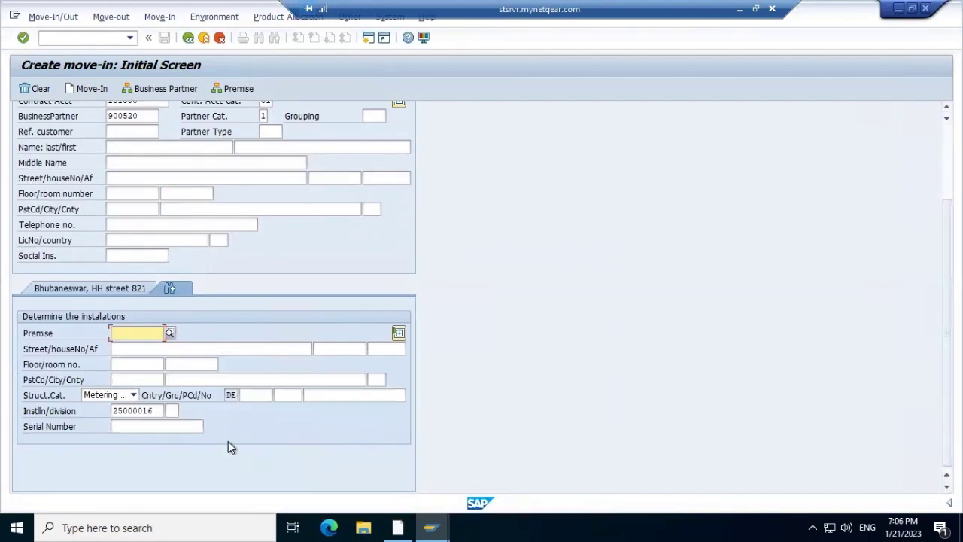
pyautogui.hotkey('alt', 'Tab')
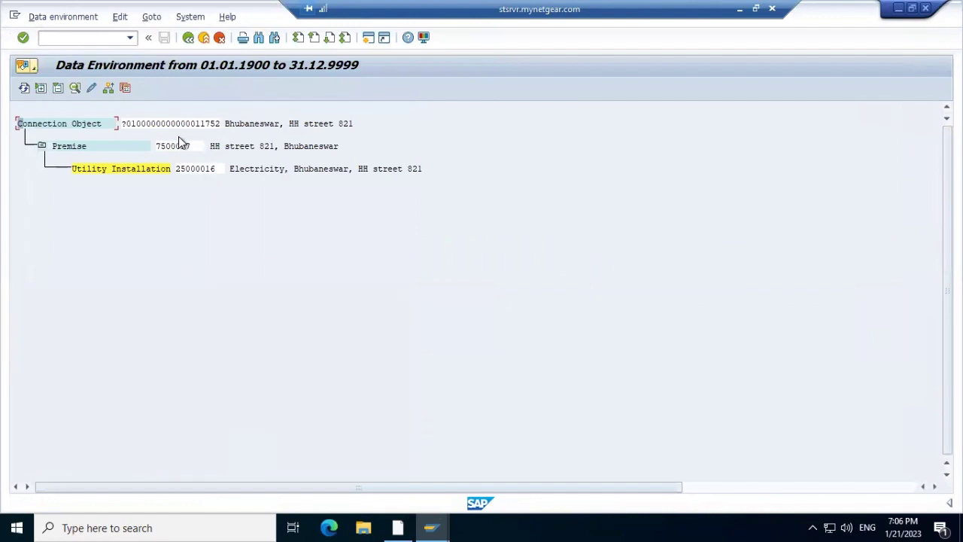
pyautogui.doubleClick(180, 149)
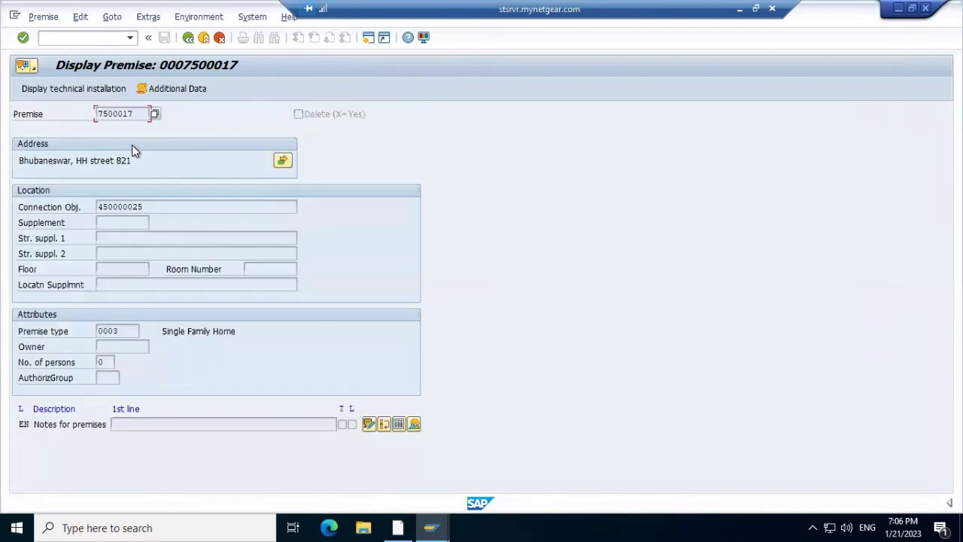
pyautogui.moveTo(138, 114); pyautogui.dragTo(88, 117)
pyautogui.hotkey('ctrl', 'c')
pyautogui.click(87, 117)
pyautogui.press('F3')
pyautogui.hotkey('ctrl', 'v')
pyautogui.press('Return')
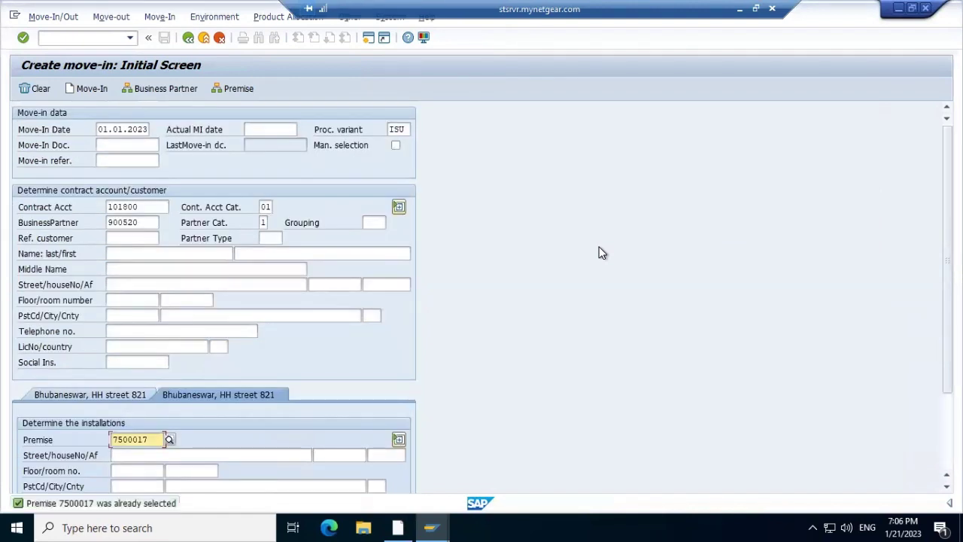
# Leave the premise display for the data environment and return to the move-in screen.
pyautogui.press('F2')
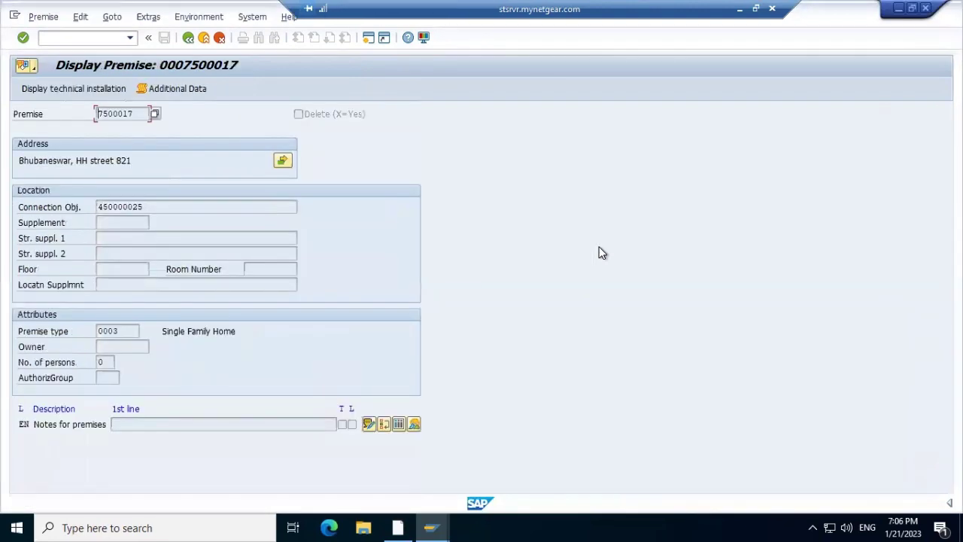
pyautogui.click(190, 38)
pyautogui.hotkey('alt', 'Tab')
pyautogui.hotkey('alt', 'Tab')
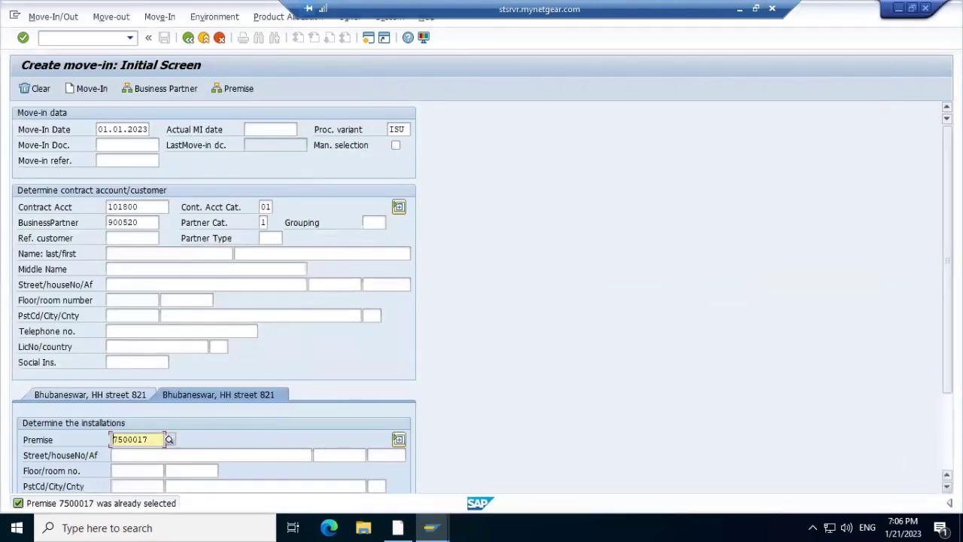
# Clear the installation number and submit the premise search with only the premise number.
pyautogui.scroll(-3, 493, 396)
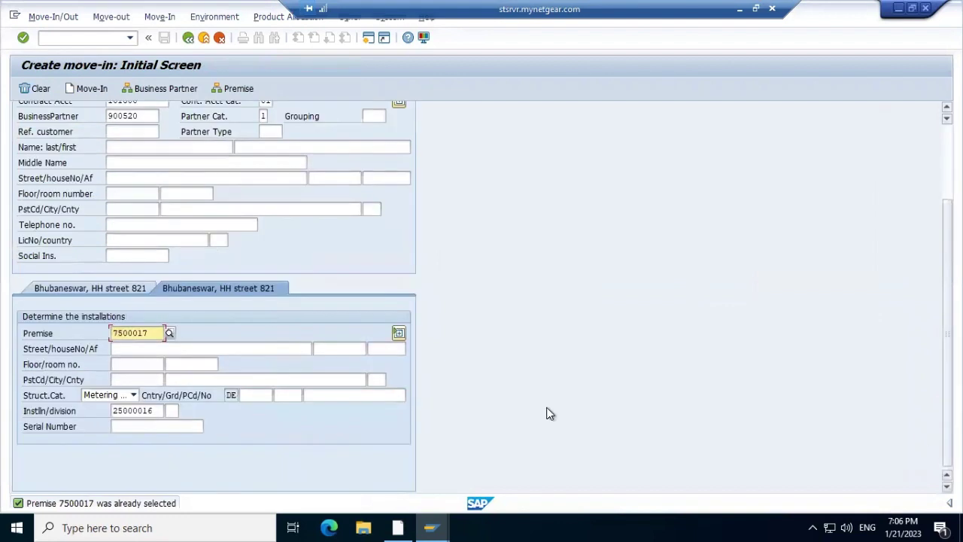
pyautogui.click(160, 411)
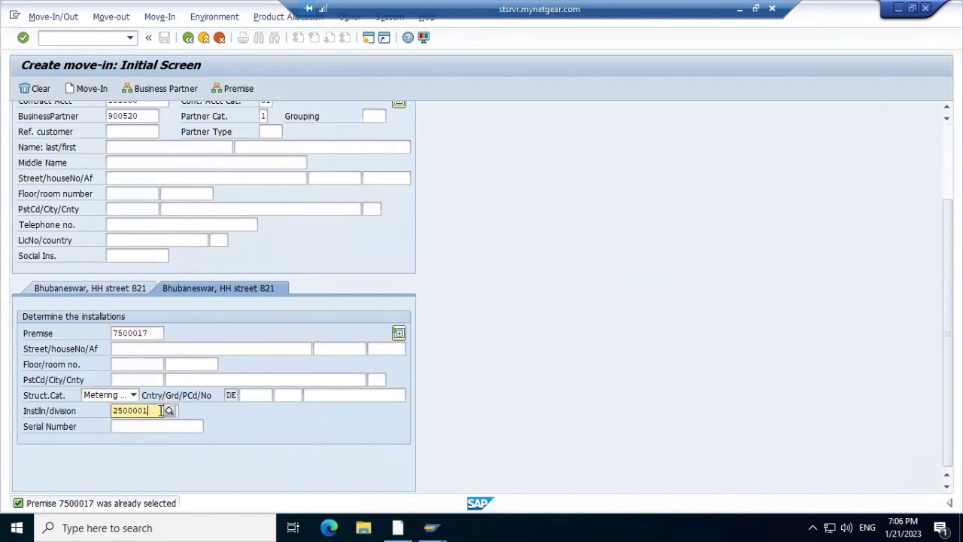
pyautogui.press('BackSpace')
pyautogui.press('BackSpace')
pyautogui.press('BackSpace')
pyautogui.press('BackSpace')
pyautogui.press('BackSpace')
pyautogui.press('BackSpace')
pyautogui.press('BackSpace')
pyautogui.press('BackSpace')
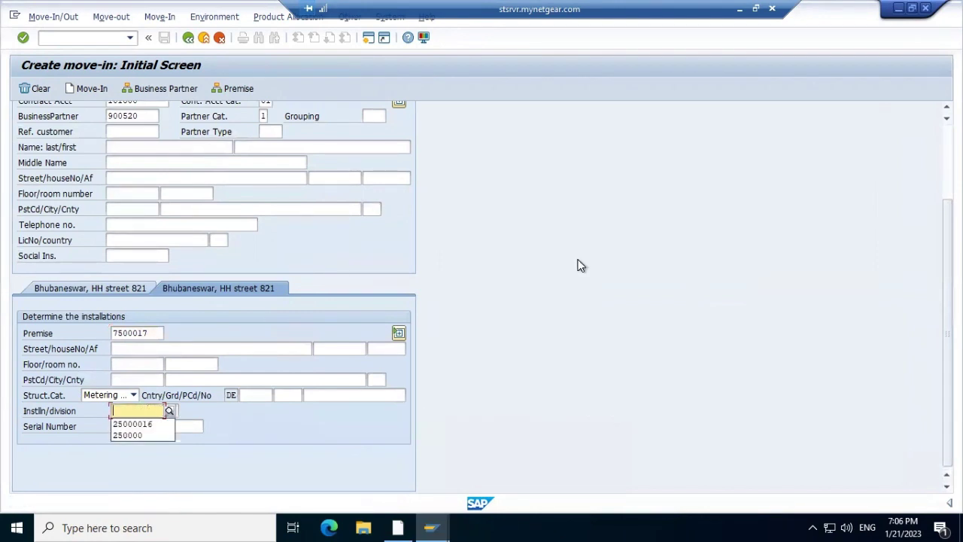
pyautogui.press('Escape')
pyautogui.press('Return')
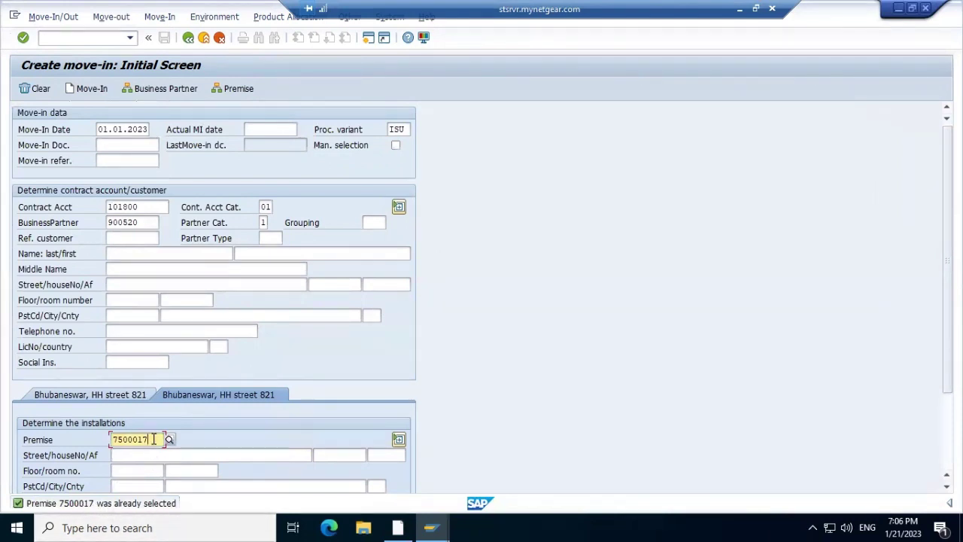
# Change the move-in's premise number to 7500016 and submit it.
pyautogui.press('BackSpace')
pyautogui.write('6')
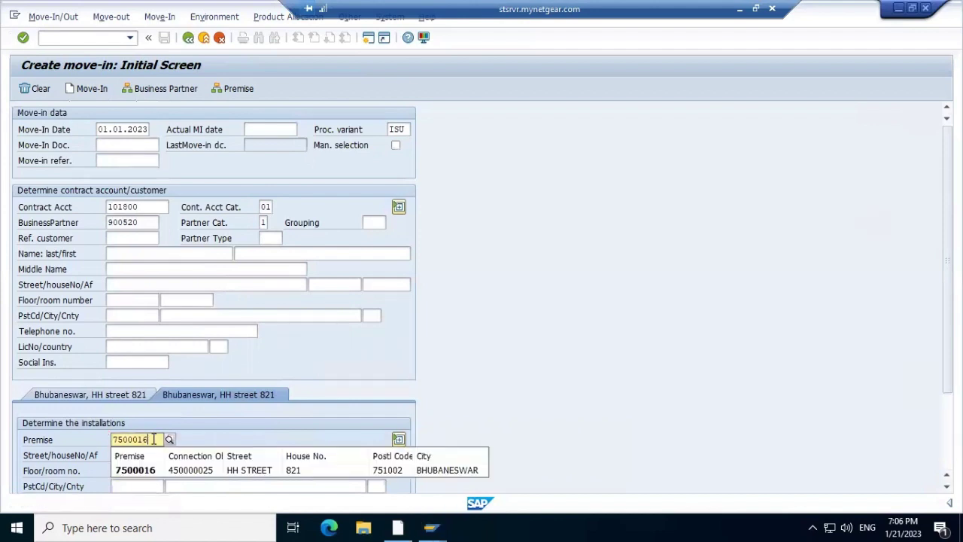
pyautogui.press('Return')
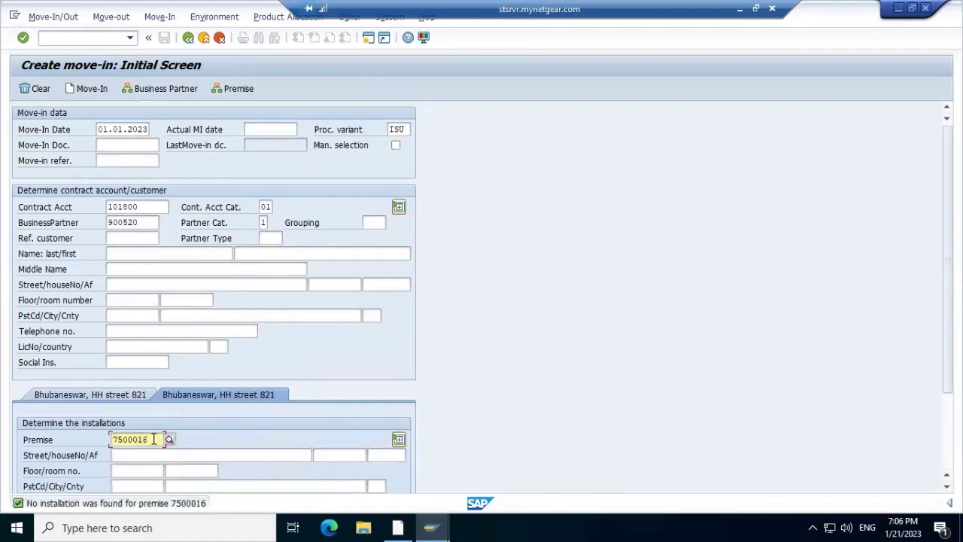
# Change the move-in's premise number to 7500017, submit it, and open and close the premise search help.
pyautogui.click(154, 438)
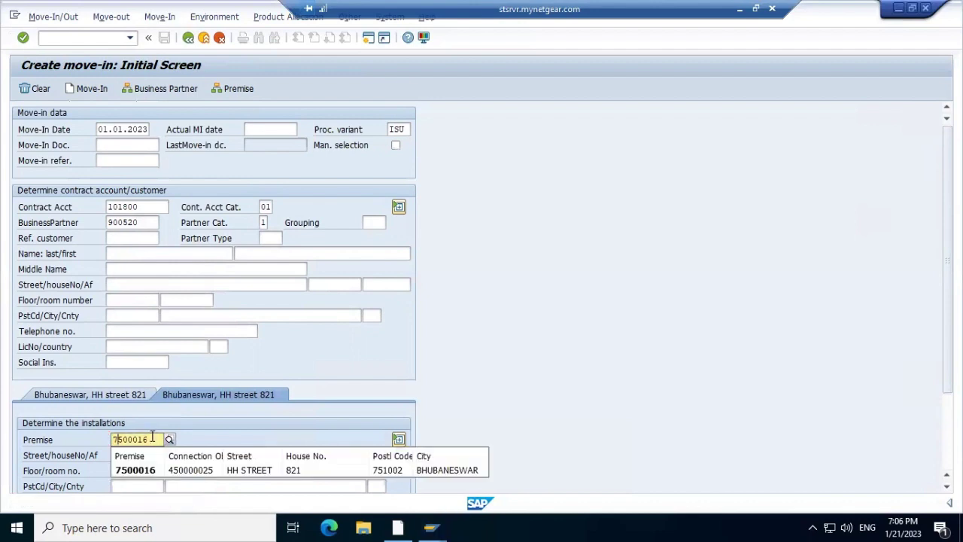
pyautogui.press('End')
pyautogui.press('BackSpace')
pyautogui.write('7')
pyautogui.press('Return')
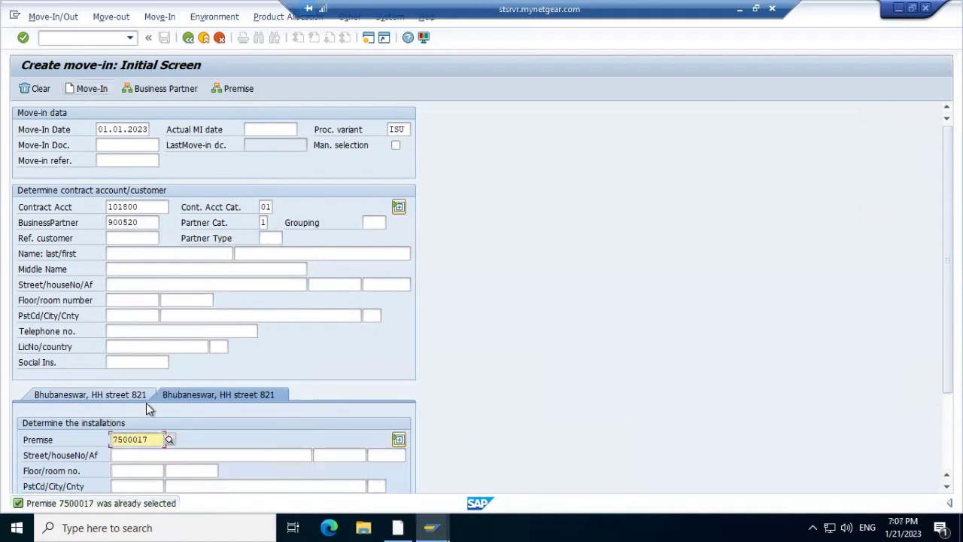
pyautogui.click(169, 440)
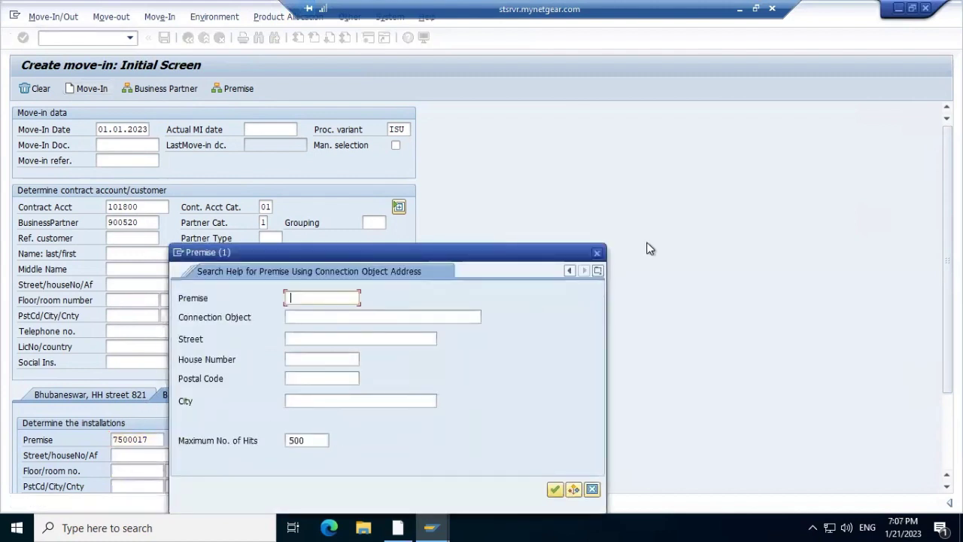
pyautogui.click(596, 254)
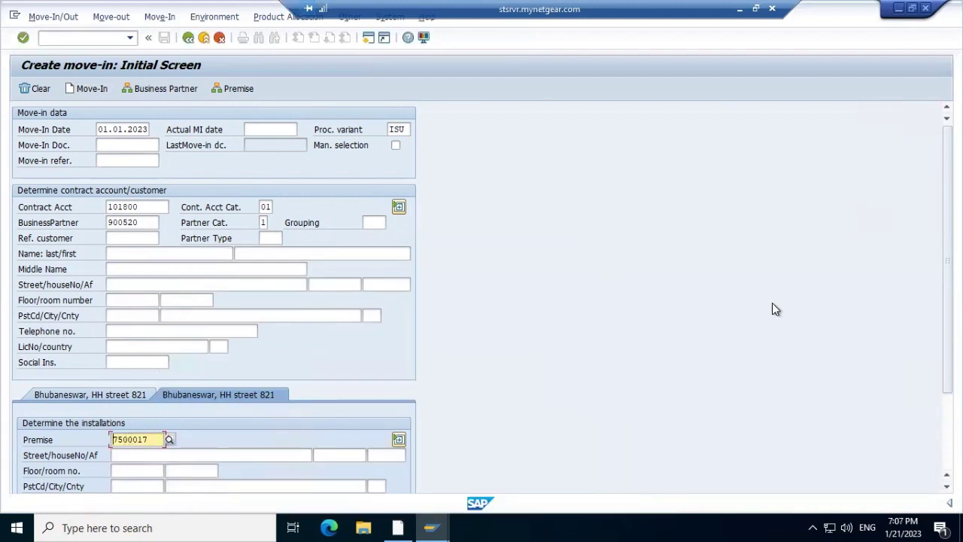
# Return to the first premise entry, toggle the field display of the premise and customer sections, and try to create the move-in.
pyautogui.click(79, 391)
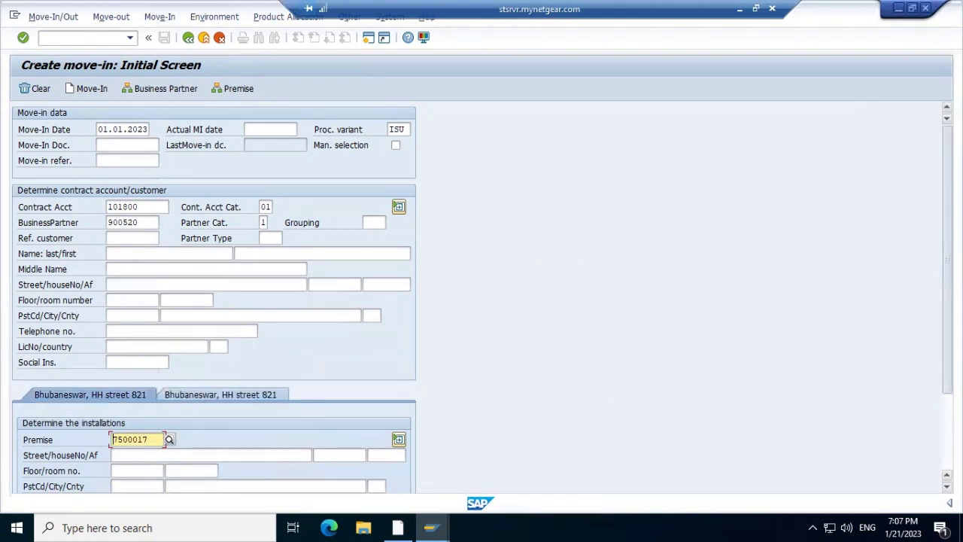
pyautogui.click(947, 475)
pyautogui.scroll(-3, 163, 425)
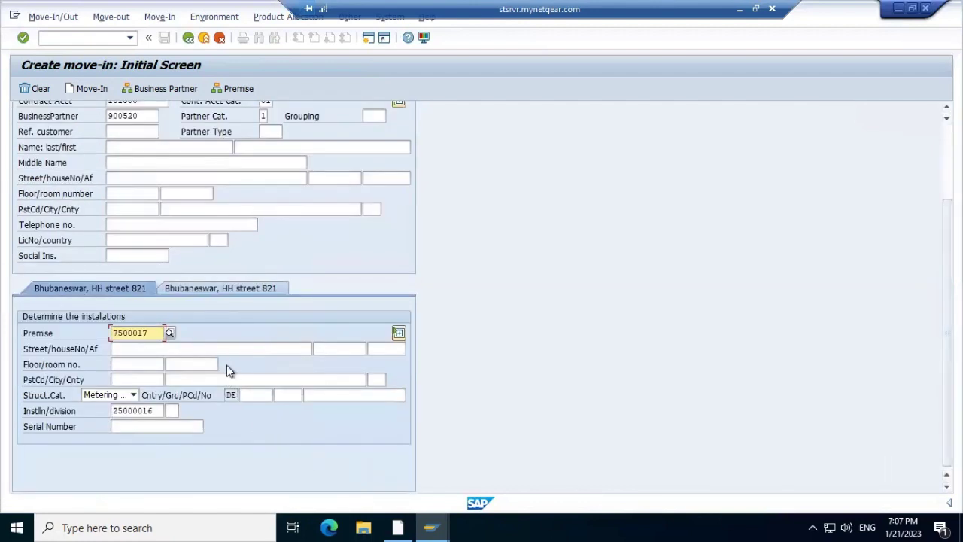
pyautogui.click(399, 334)
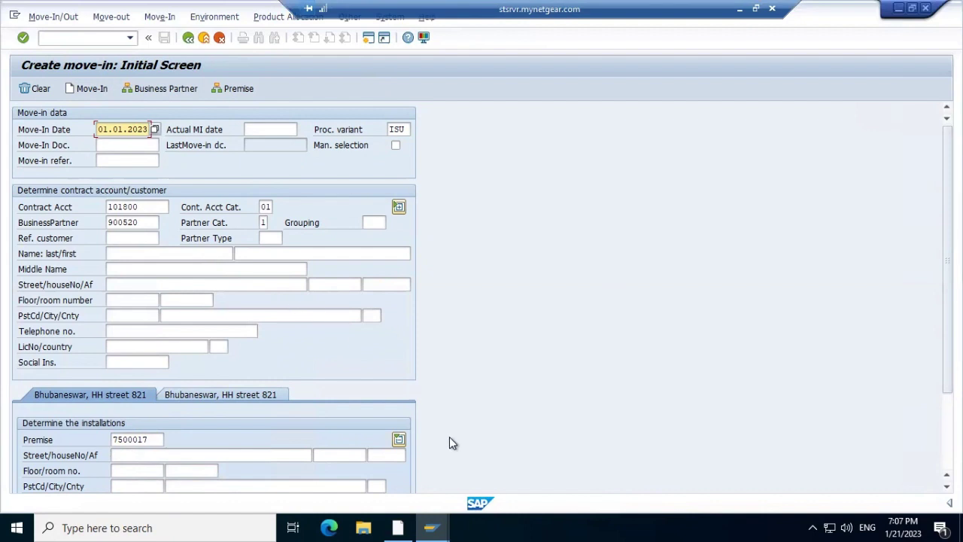
pyautogui.click(399, 207)
pyautogui.click(87, 93)
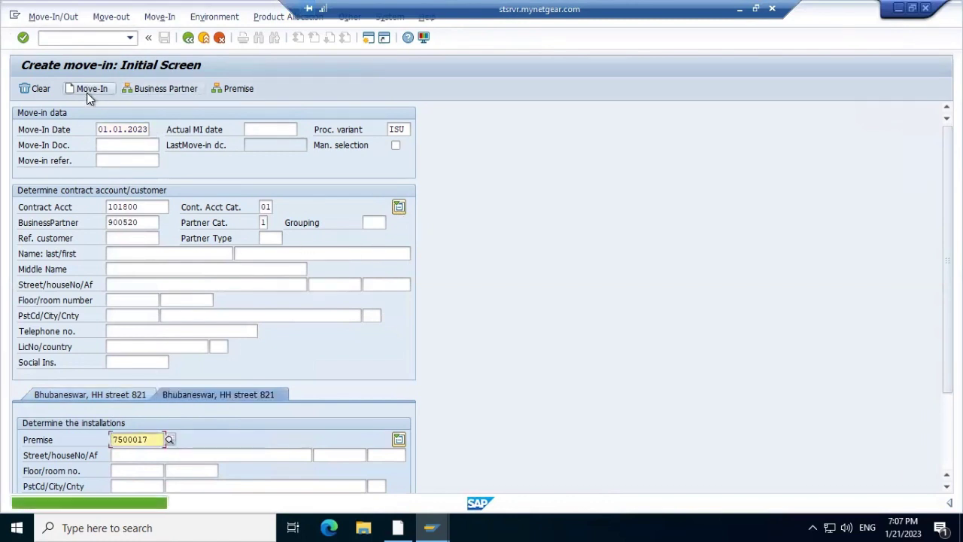
# Restart the move-in creation with transaction code /nec50e.
pyautogui.click(60, 42)
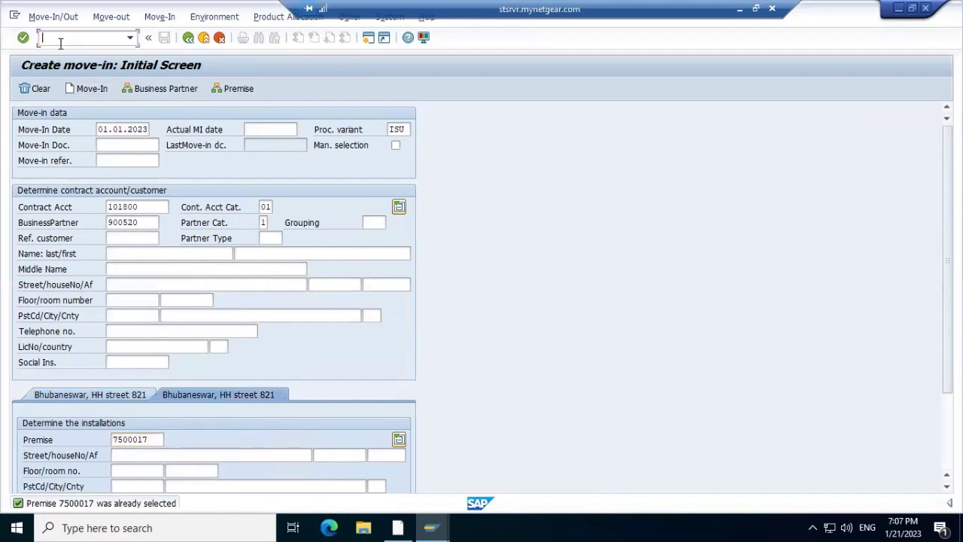
pyautogui.write('/nec50e')
pyautogui.press('Return')
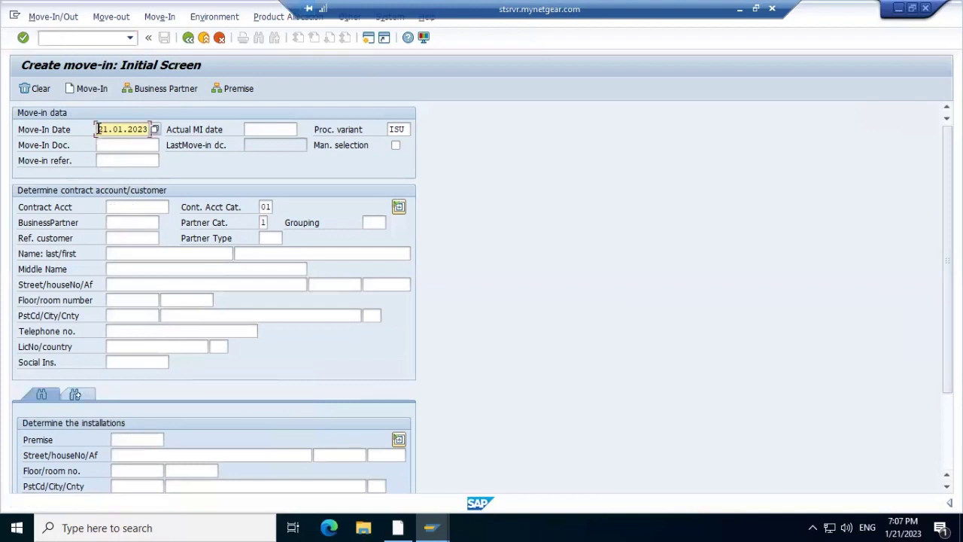
# Set the move-in date to 01.01.2023.
pyautogui.press('Delete')
pyautogui.press('Delete')
pyautogui.press('Delete')
pyautogui.press('Delete')
pyautogui.press('Delete')
pyautogui.press('Delete')
pyautogui.press('Delete')
pyautogui.press('Delete')
pyautogui.press('Delete')
pyautogui.press('Delete')
pyautogui.write('01')
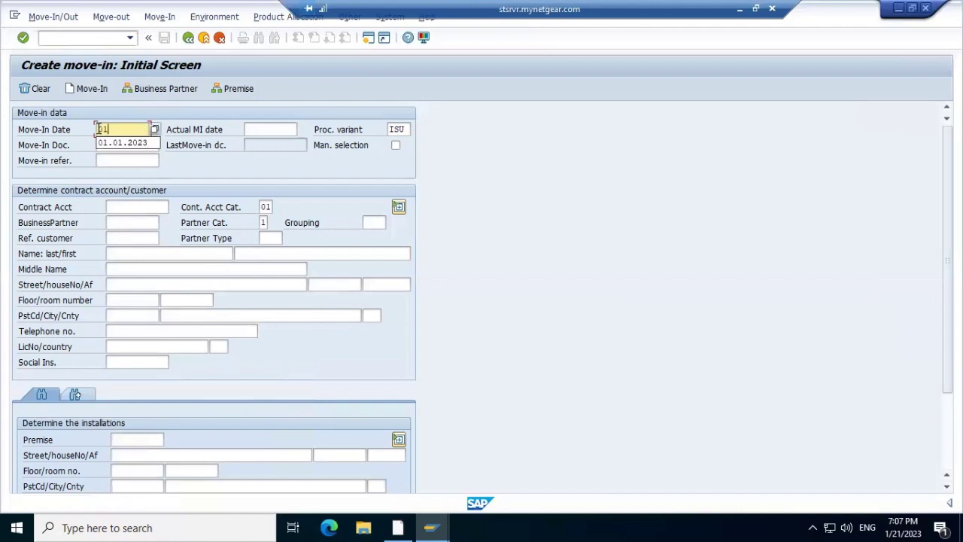
pyautogui.click(132, 144)
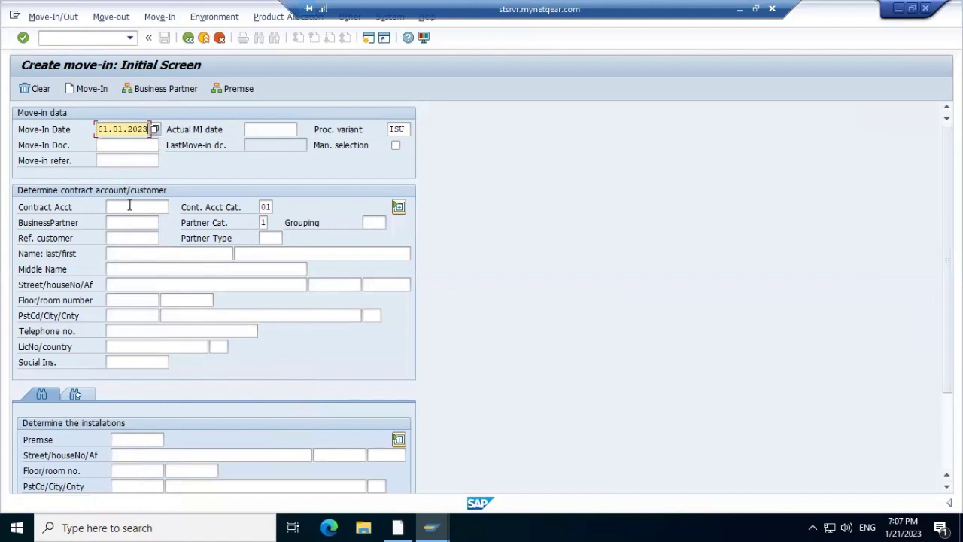
# Copy the contract account number from its display in the business partner's data environment into the move-in's contract account.
pyautogui.click(130, 206)
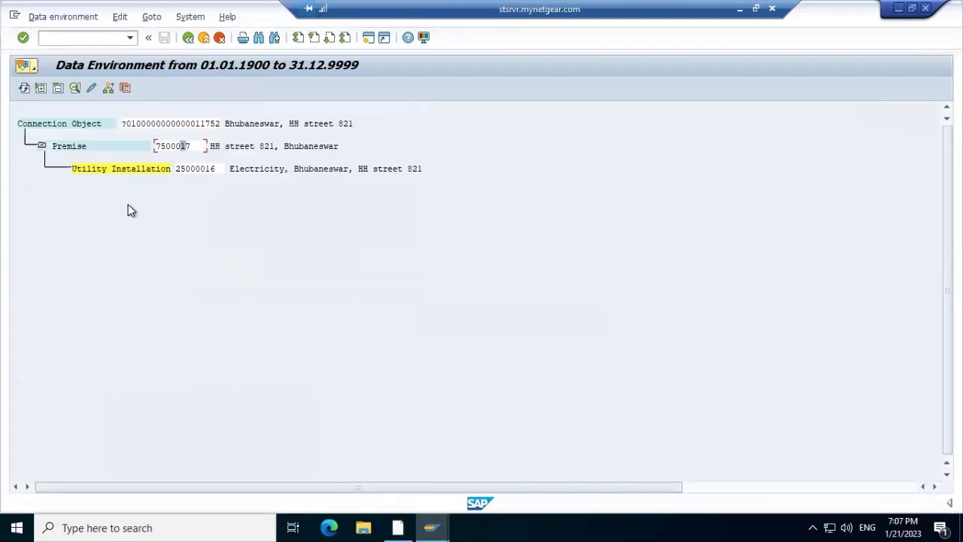
pyautogui.hotkey('alt', 'Tab')
pyautogui.hotkey('alt', 'Tab')
pyautogui.hotkey('alt', 'Tab')
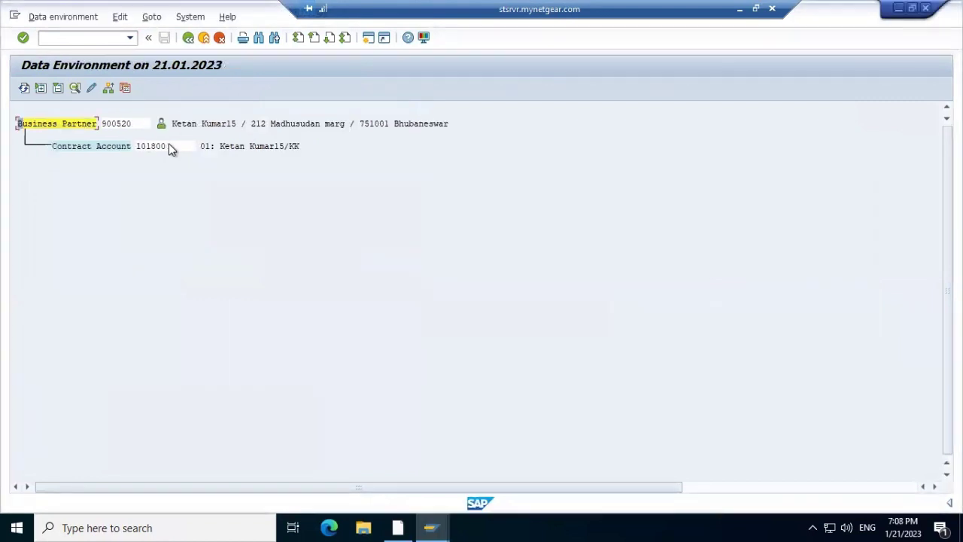
pyautogui.doubleClick(169, 146)
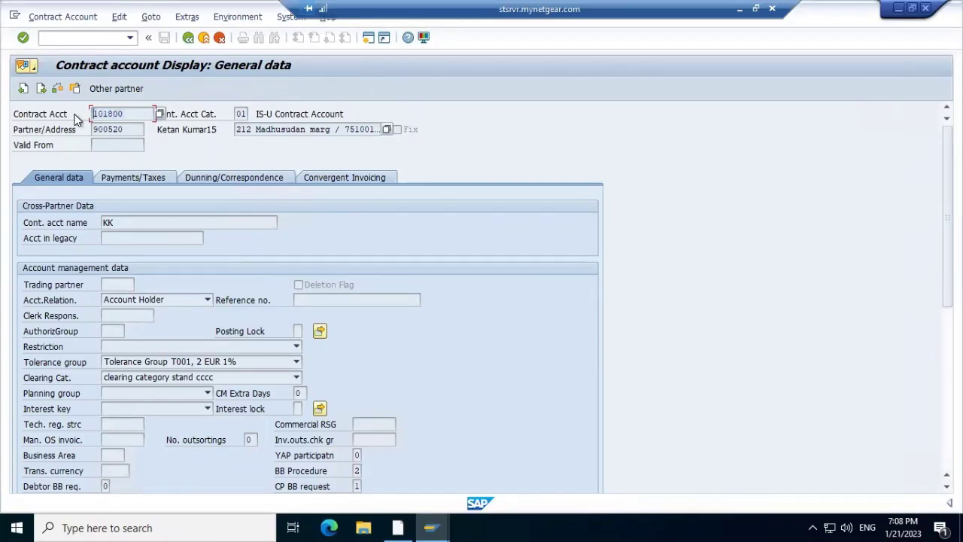
pyautogui.hotkey('alt', 'Tab')
pyautogui.hotkey('alt', 'Tab')
pyautogui.hotkey('alt', 'Tab')
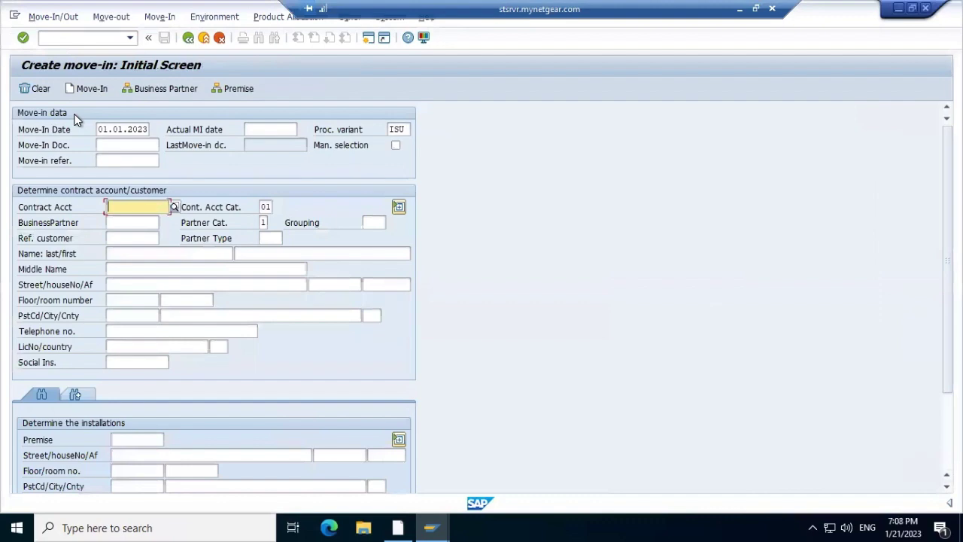
pyautogui.click(166, 527)
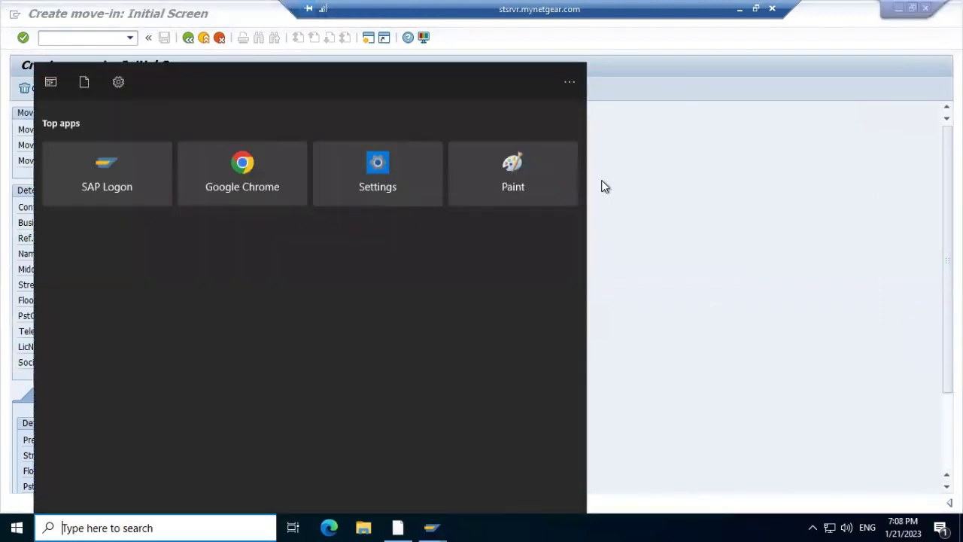
pyautogui.click(655, 161)
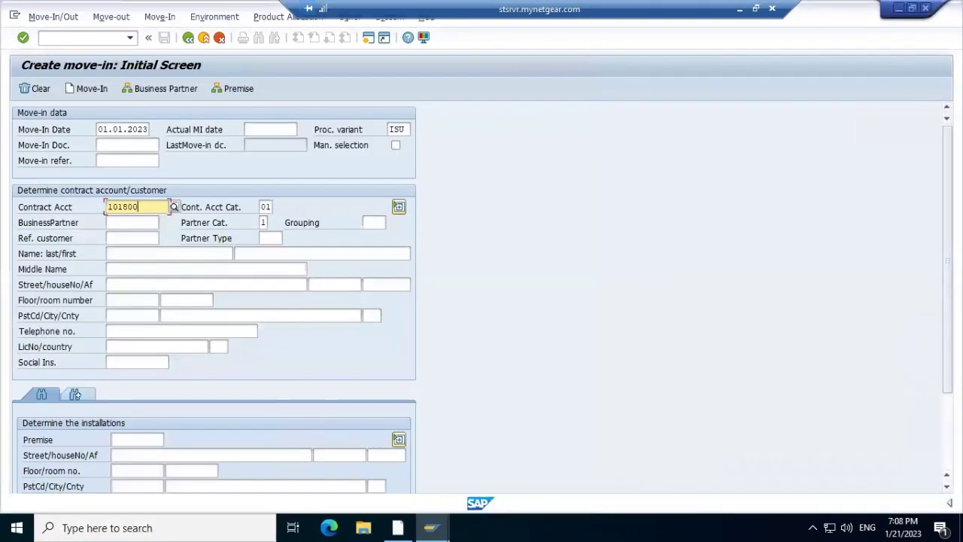
pyautogui.click(911, 7)
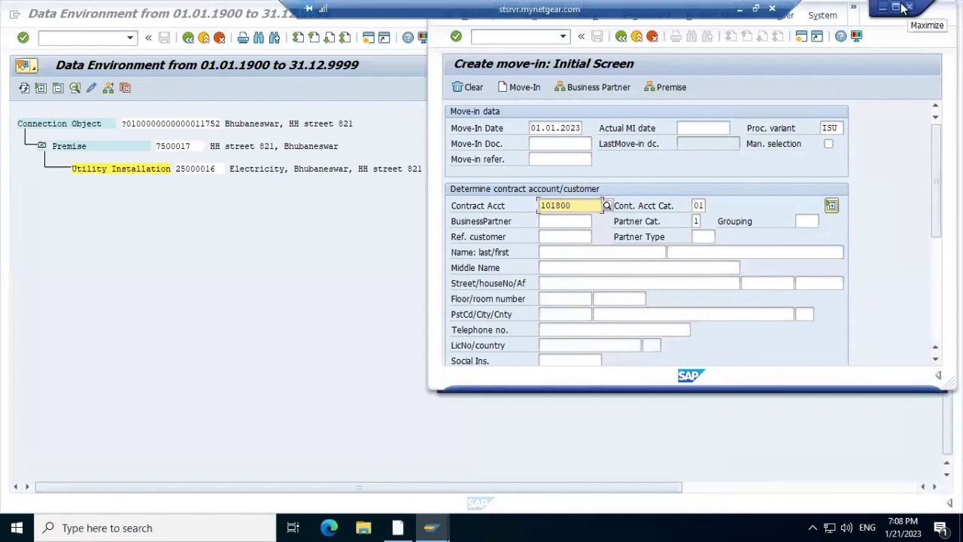
pyautogui.click(896, 8)
# Copy installation number 25000016 from its master record in the data environment and enter it as the move-in's installation.
pyautogui.scroll(-3, 322, 358)
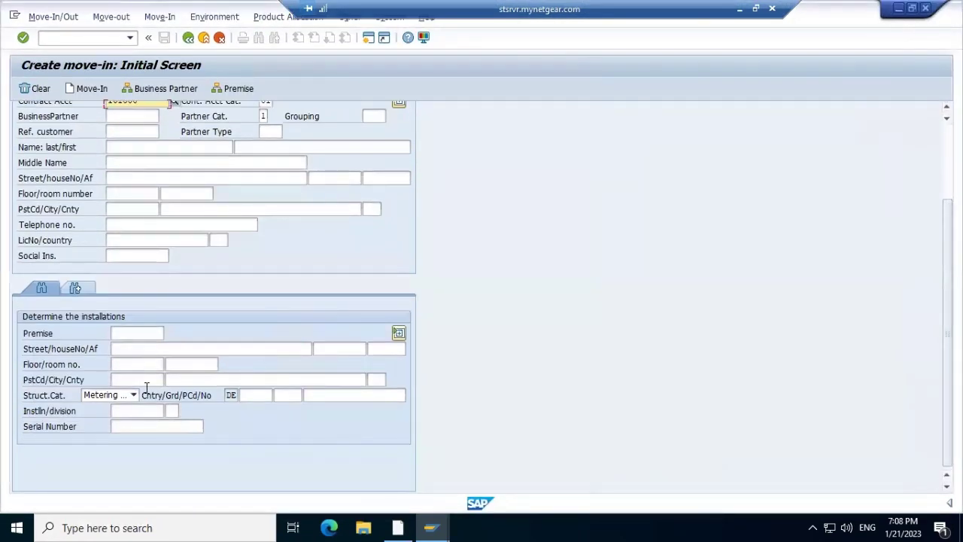
pyautogui.click(146, 409)
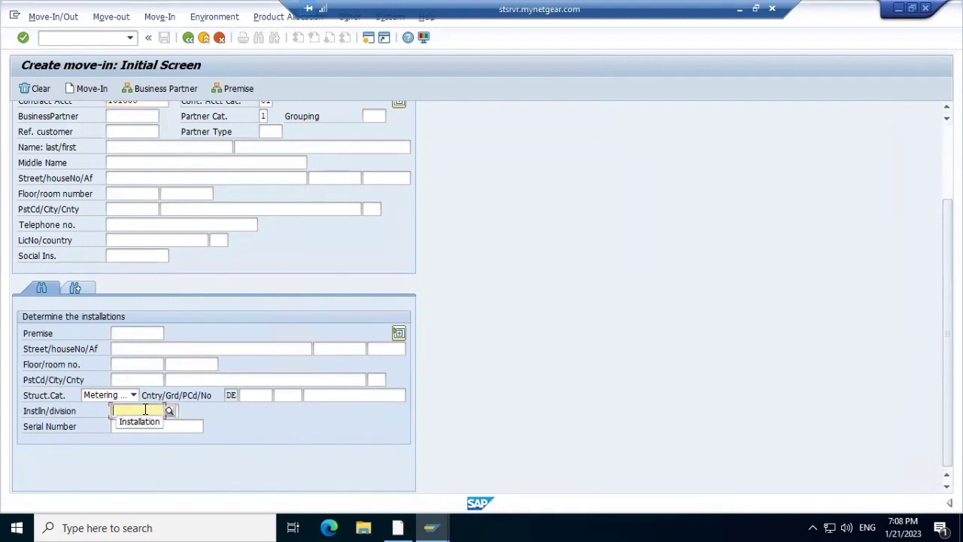
pyautogui.hotkey('alt', 'Tab')
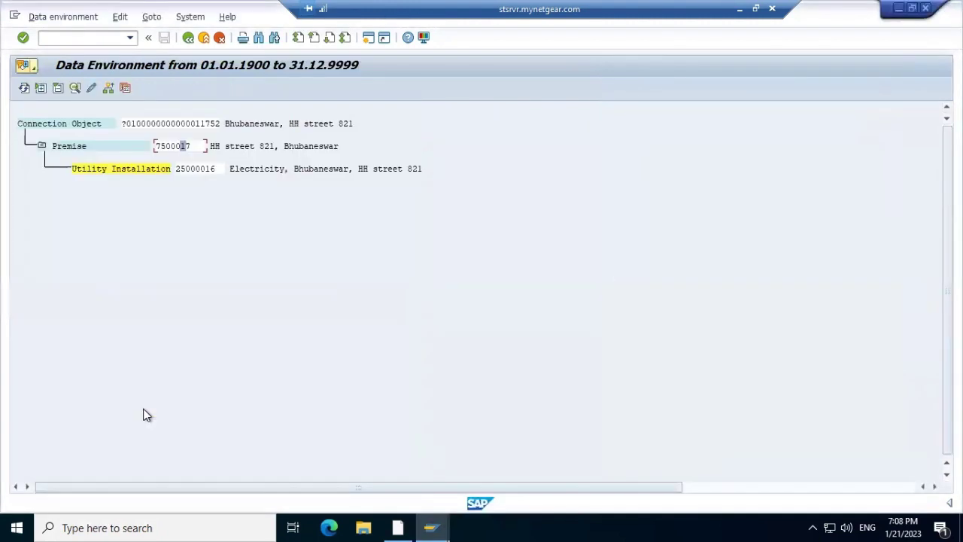
pyautogui.doubleClick(201, 171)
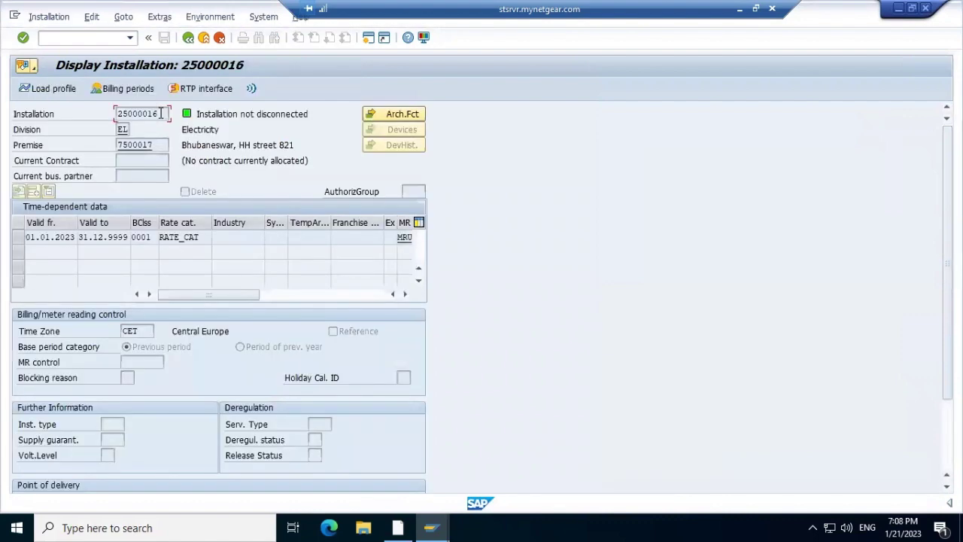
pyautogui.moveTo(158, 113); pyautogui.dragTo(104, 117)
pyautogui.hotkey('ctrl', 'c')
pyautogui.hotkey('alt', 'Tab')
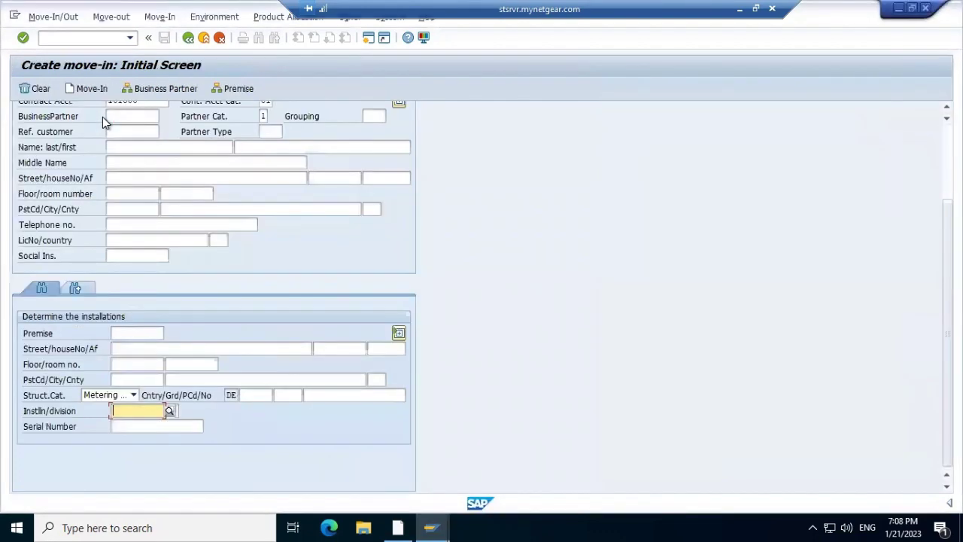
pyautogui.hotkey('ctrl', 'v')
# Submit the move-in selection, accepting installation 25000016, and leave the log for the move-in document.
pyautogui.press('Return')
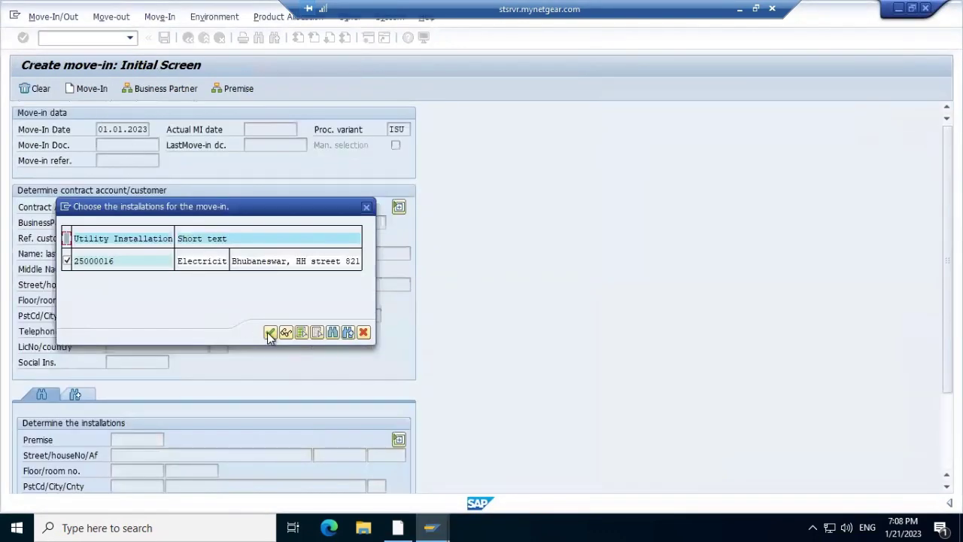
pyautogui.click(270, 333)
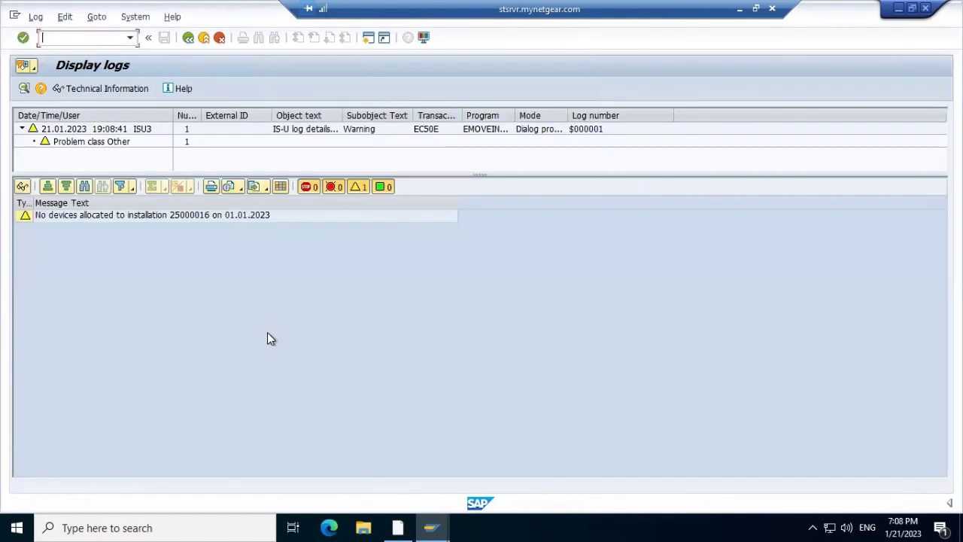
pyautogui.click(188, 40)
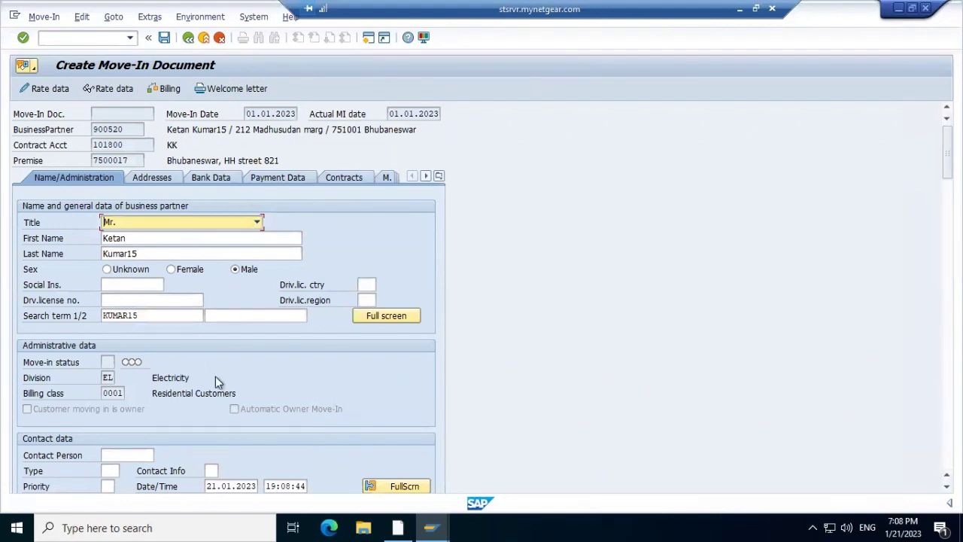
# Open the move-in's address data, trying the logon with user name and password before cancelling it and declining the address correction.
pyautogui.click(162, 179)
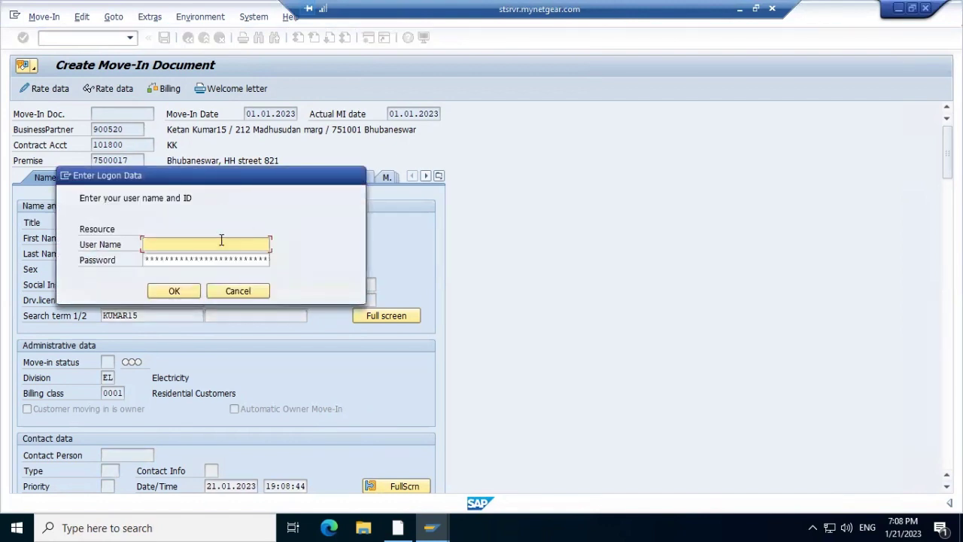
pyautogui.write('isu3')
pyautogui.click(195, 263)
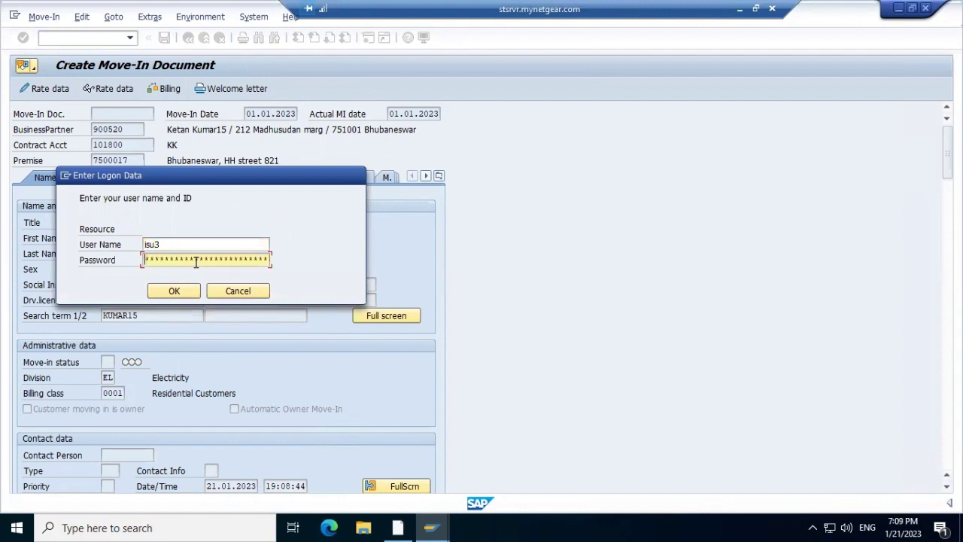
pyautogui.write('*******')
pyautogui.click(174, 291)
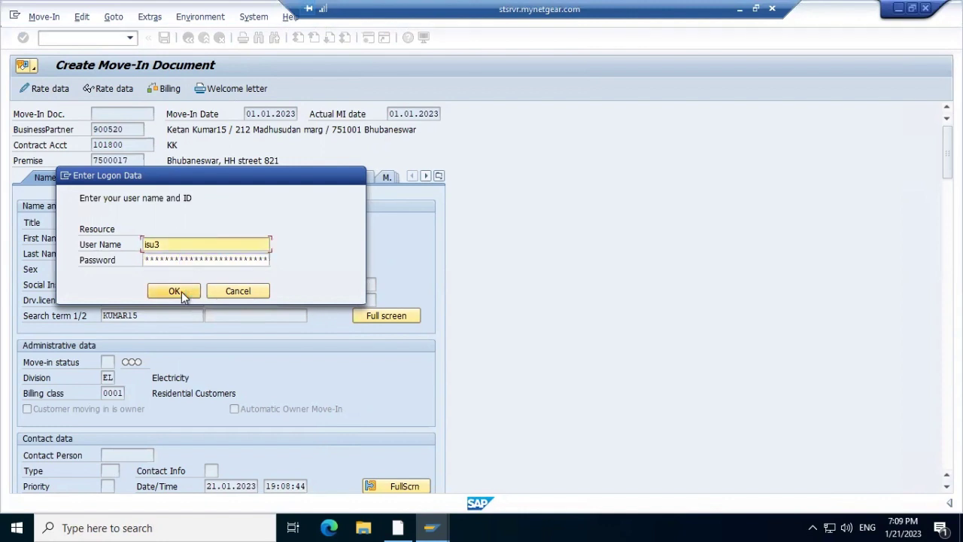
pyautogui.click(174, 291)
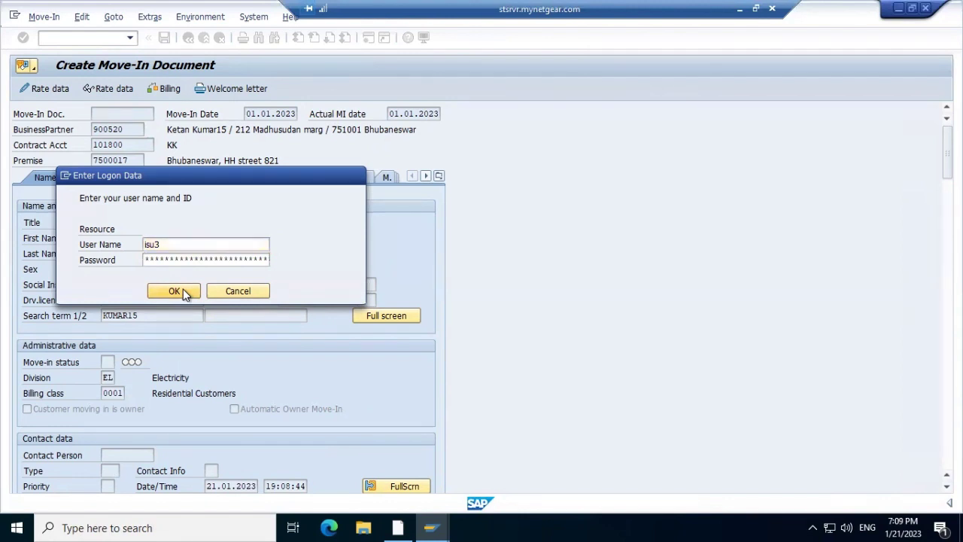
pyautogui.click(237, 291)
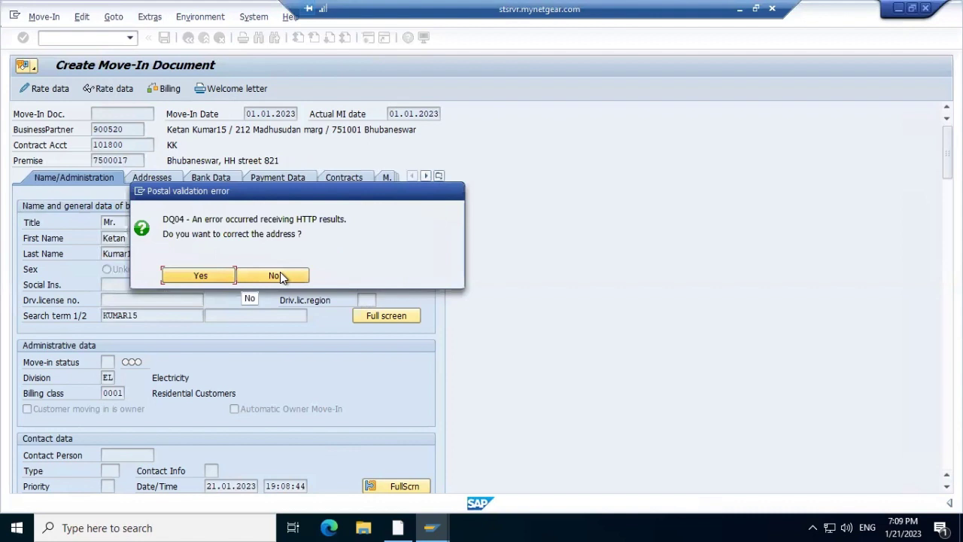
pyautogui.click(277, 276)
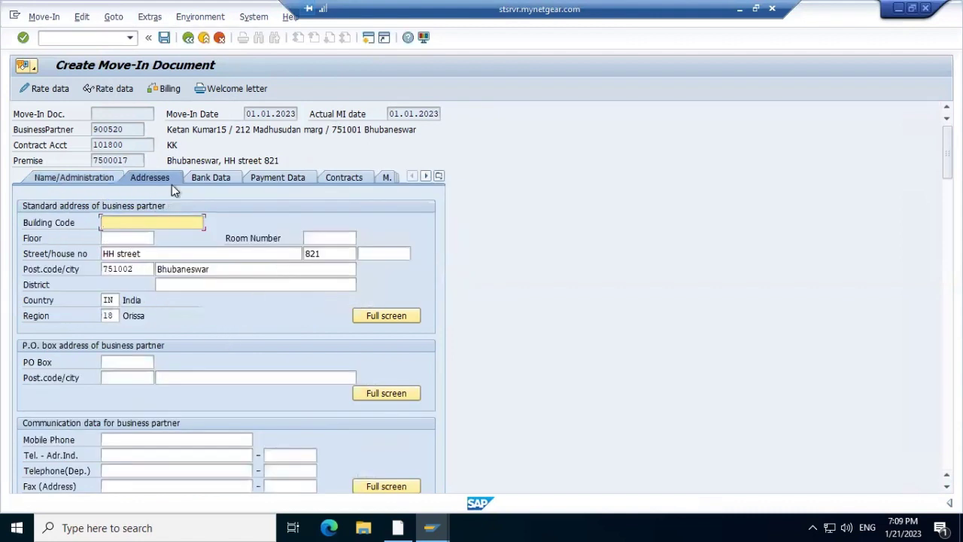
# Review the move-in's bank data and payment data, cancelling the logon request and declining the address correction.
pyautogui.click(215, 178)
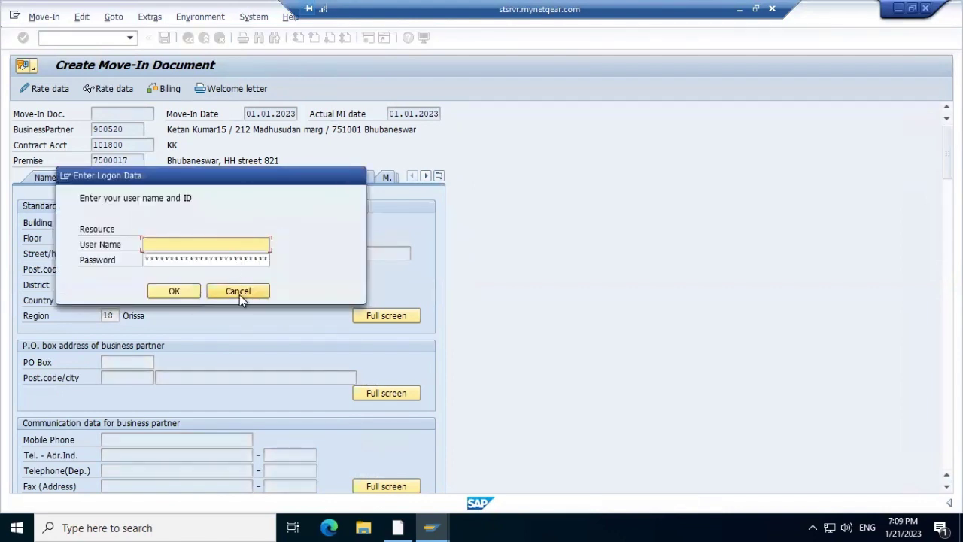
pyautogui.click(239, 294)
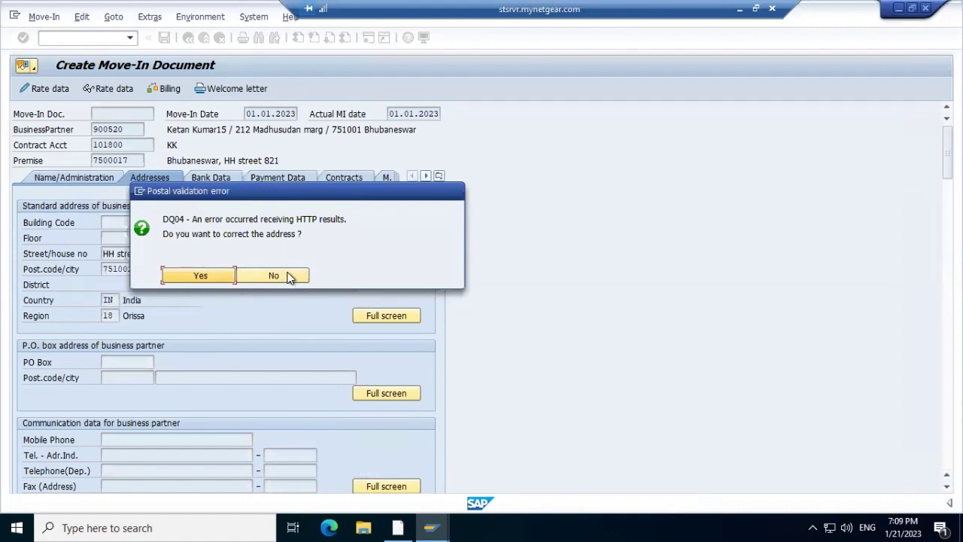
pyautogui.click(289, 276)
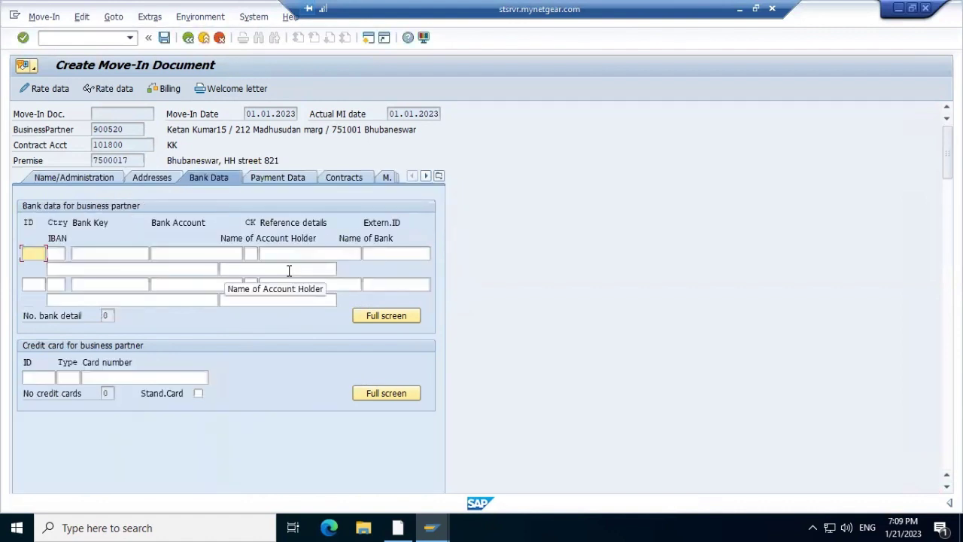
pyautogui.click(294, 178)
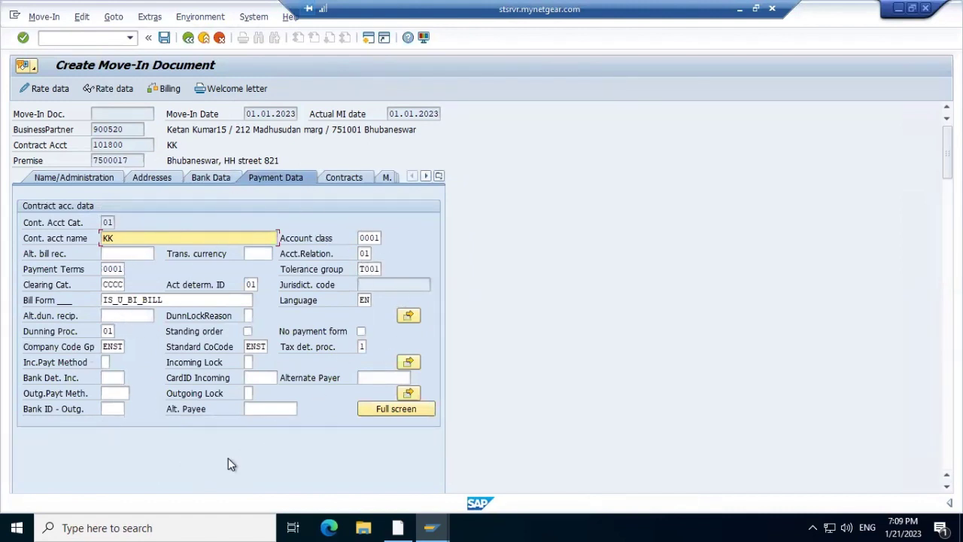
# Set the account determination ID of the move-in's electricity contract to 01 (Public Customer).
pyautogui.click(358, 178)
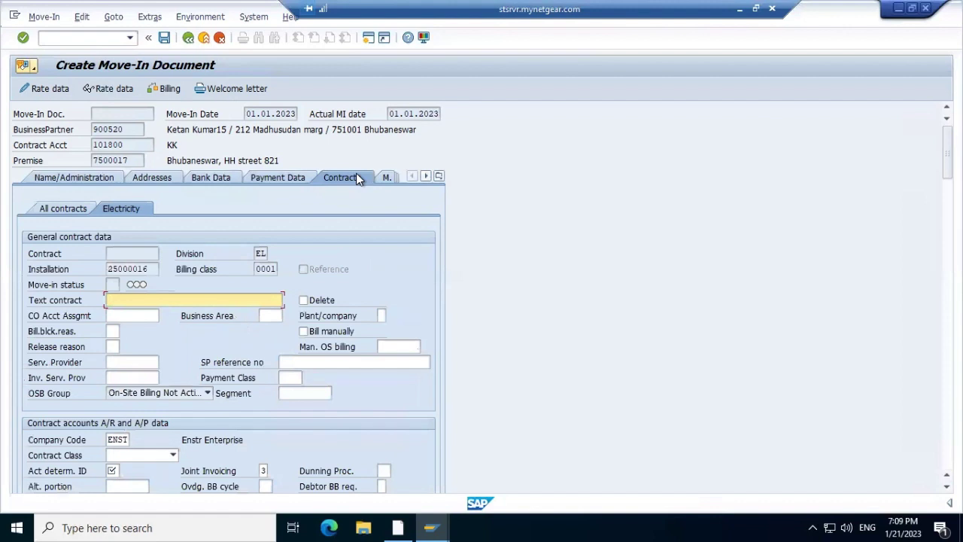
pyautogui.click(112, 471)
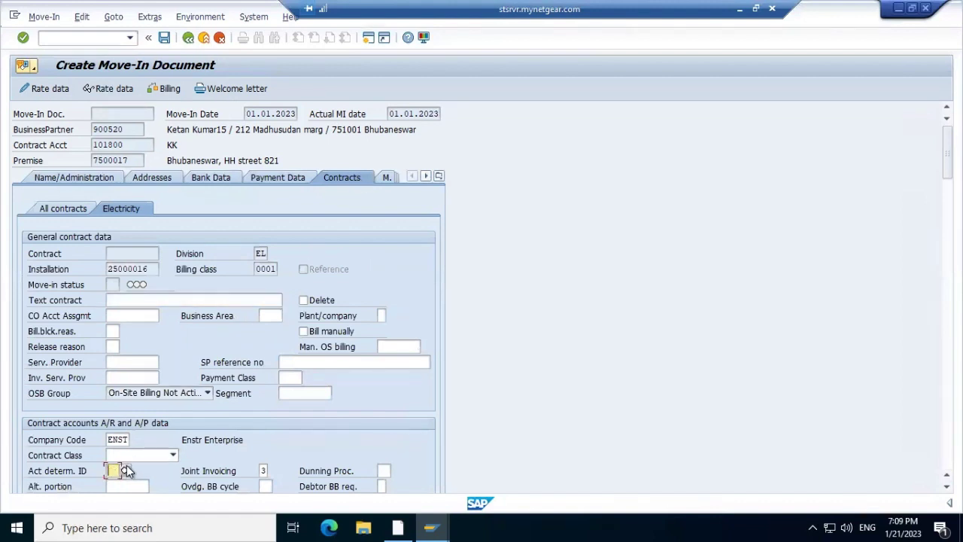
pyautogui.click(125, 471)
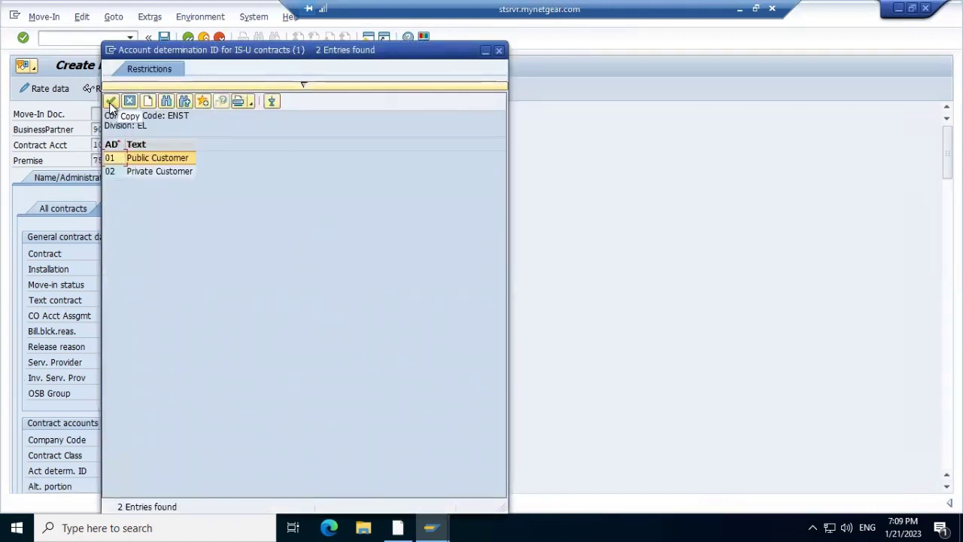
pyautogui.click(109, 103)
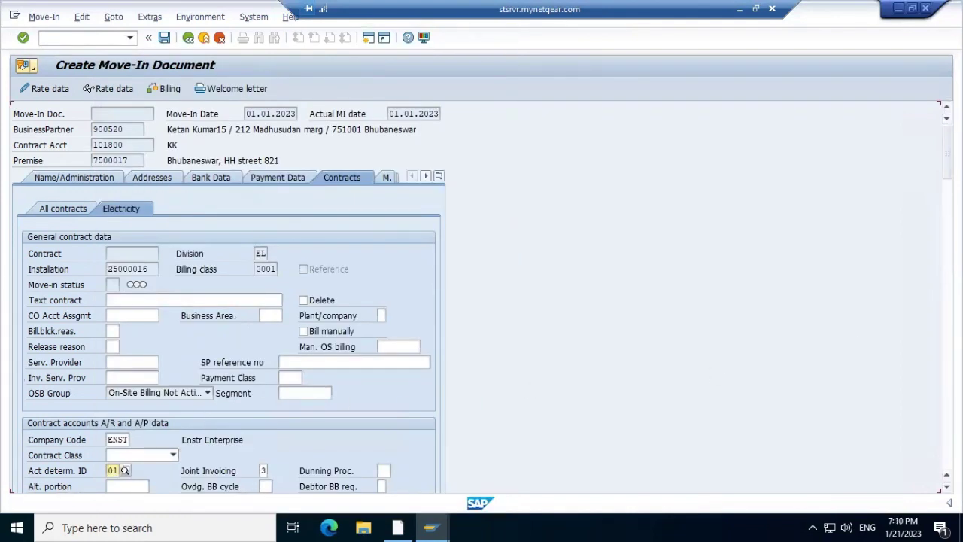
# Examine the possible joint invoicing values for the electricity contract and close the list without choosing one.
pyautogui.scroll(-5, 226, 301)
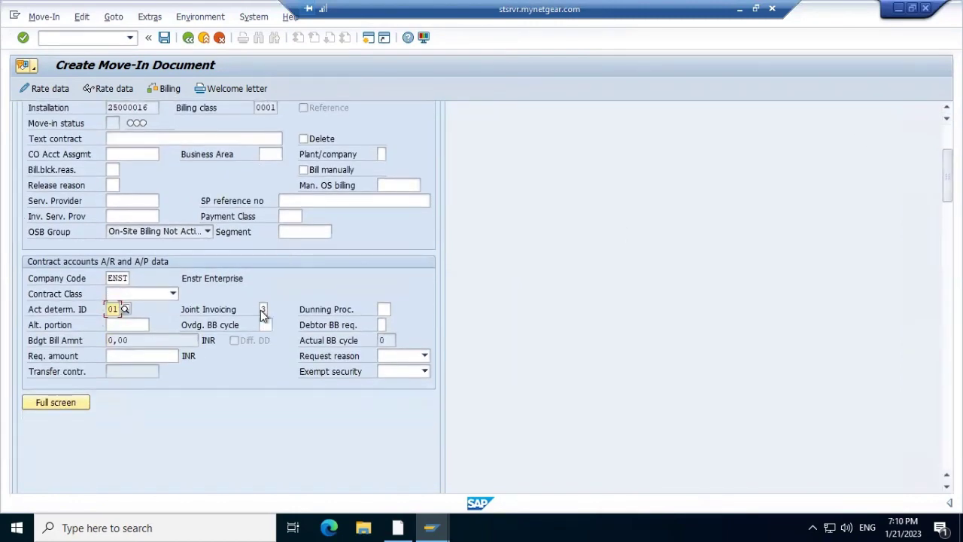
pyautogui.click(263, 309)
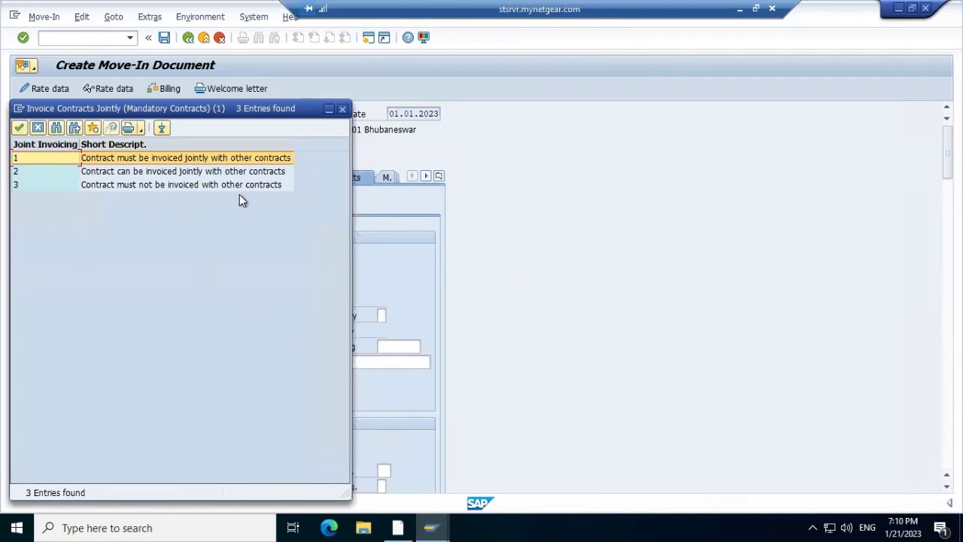
pyautogui.click(344, 111)
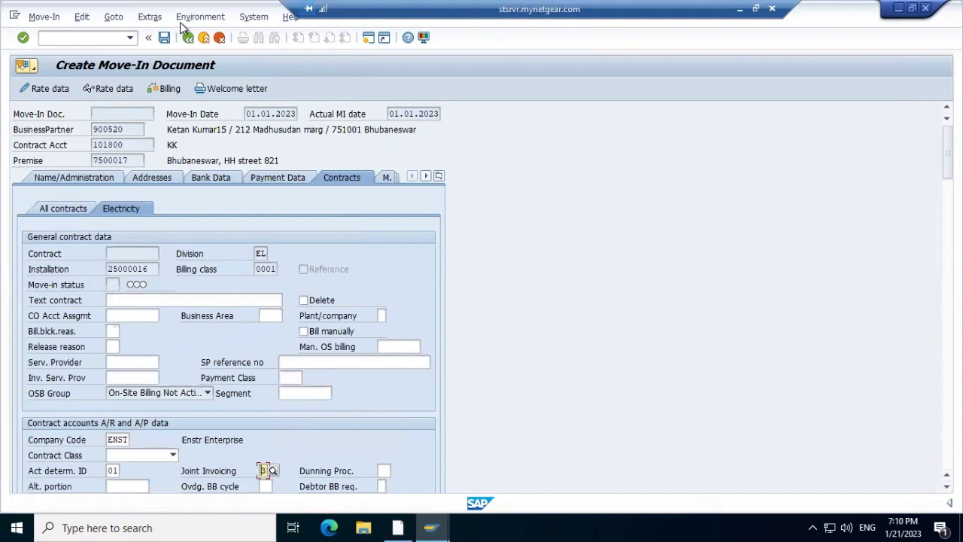
# Save the move-in document, cancelling the welcome letter printout and discarding its print parameters.
pyautogui.click(231, 88)
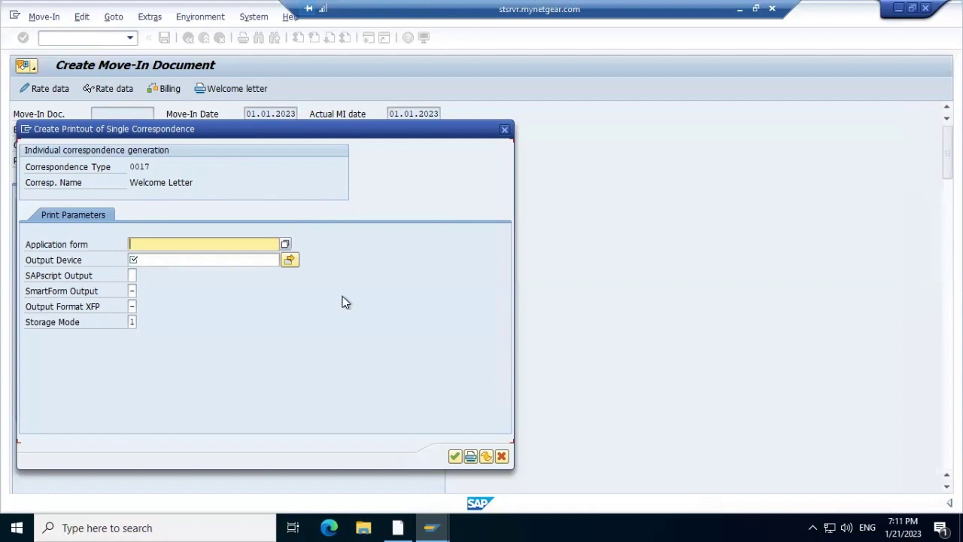
pyautogui.click(286, 245)
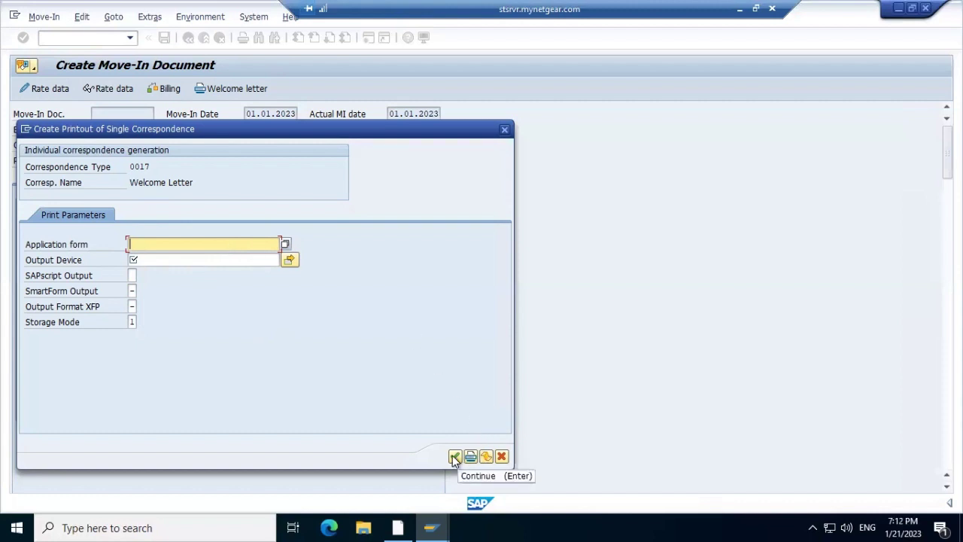
pyautogui.click(501, 457)
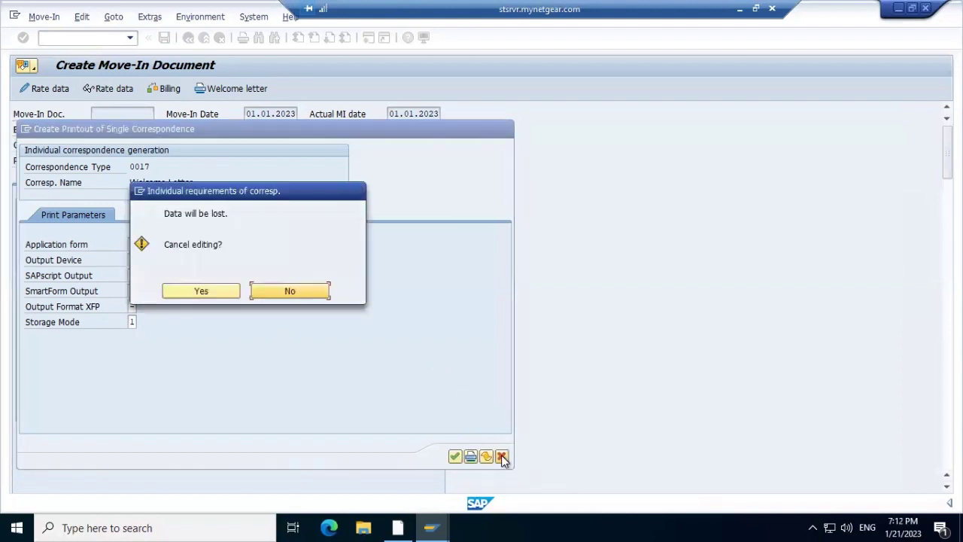
pyautogui.click(289, 293)
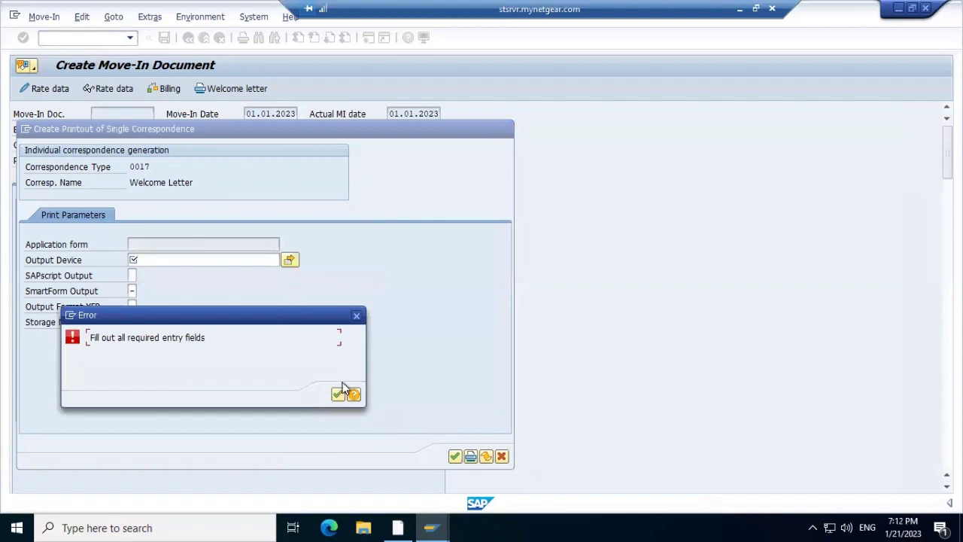
pyautogui.click(356, 317)
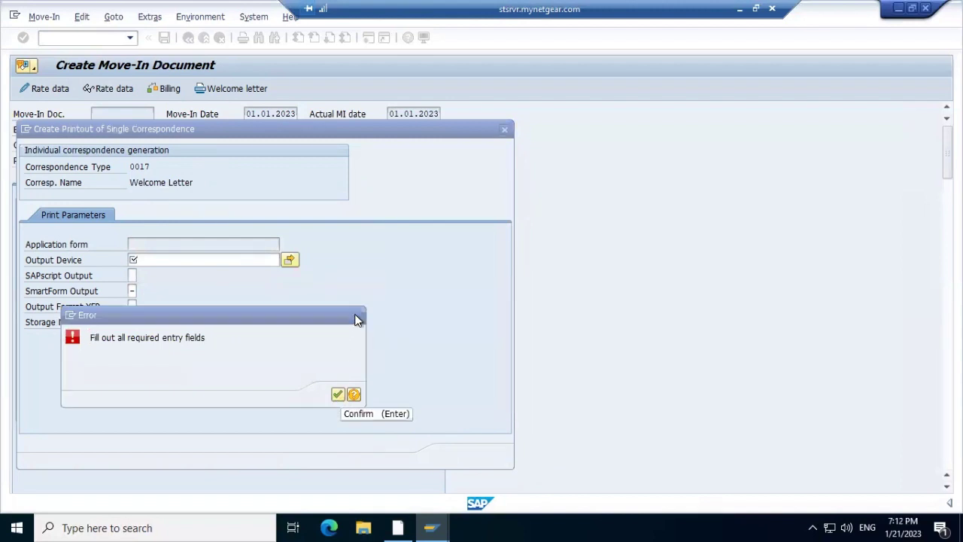
pyautogui.click(504, 131)
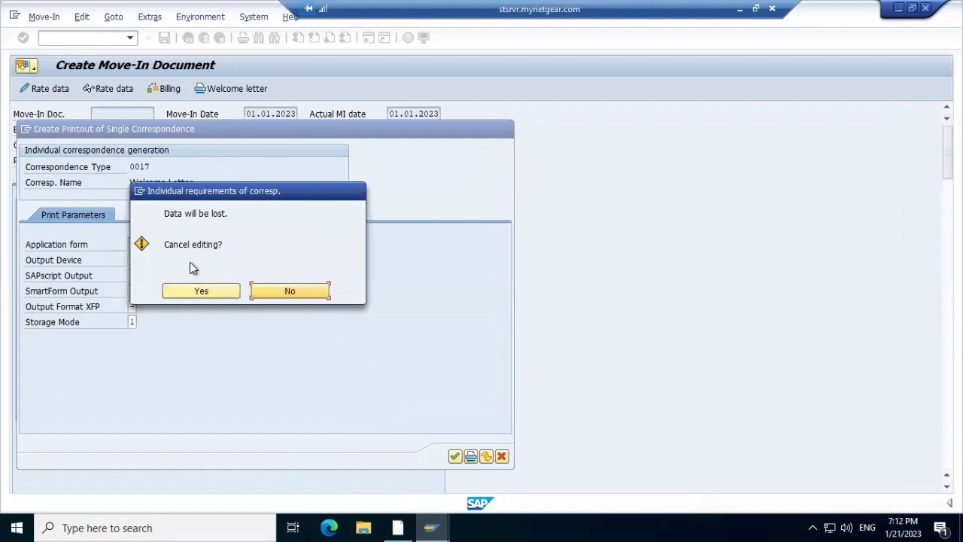
pyautogui.click(204, 293)
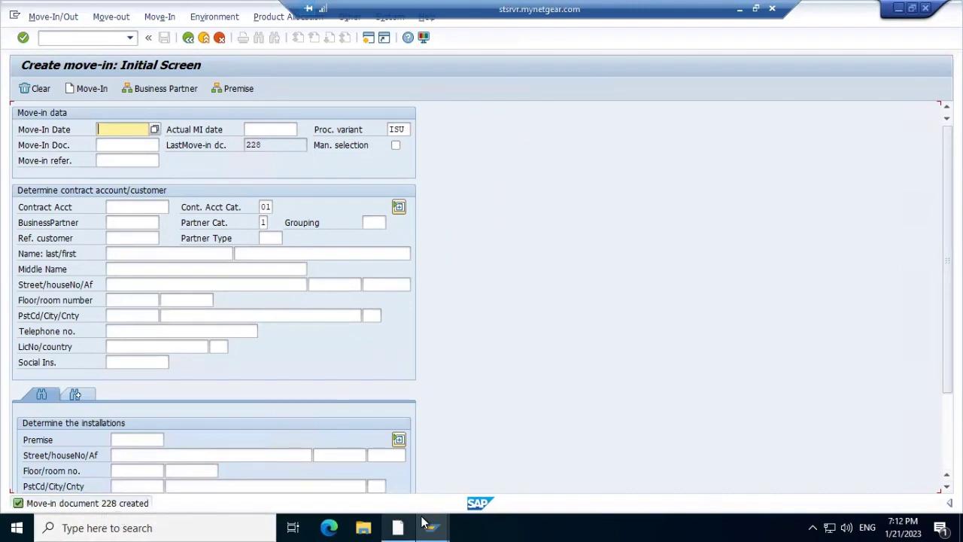
# Open the data environment of installation 25000016 and expand its utility contract and contract account down to the business partner.
pyautogui.moveTo(433, 521)
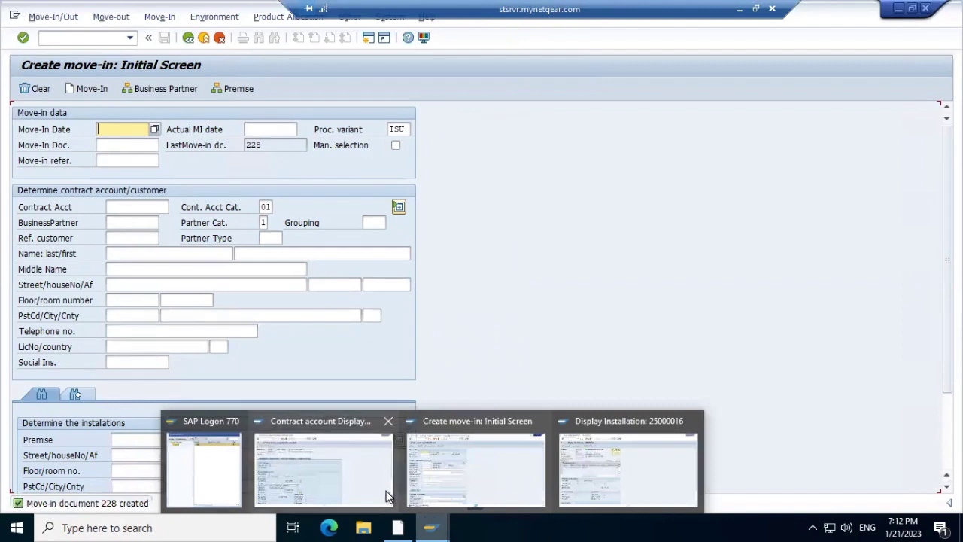
pyautogui.click(609, 471)
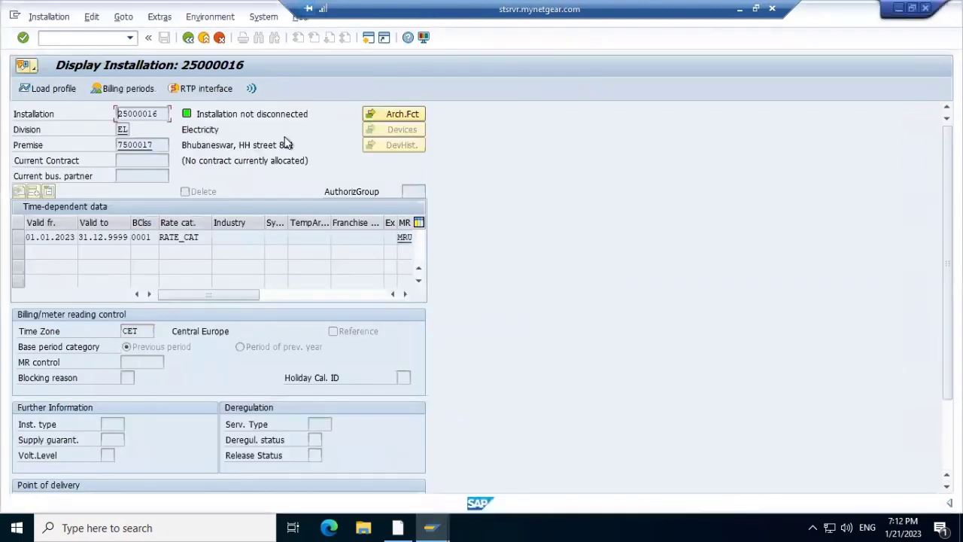
pyautogui.click(212, 17)
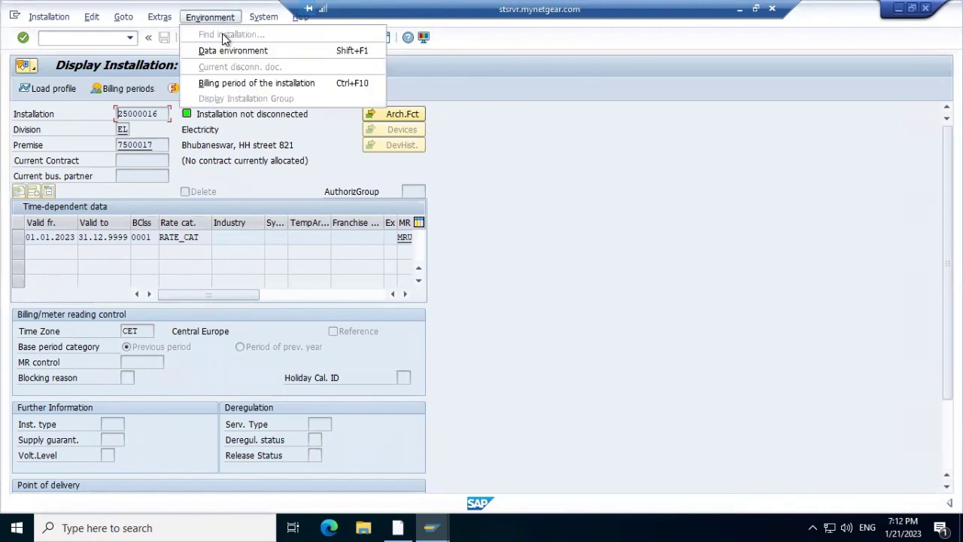
pyautogui.click(222, 52)
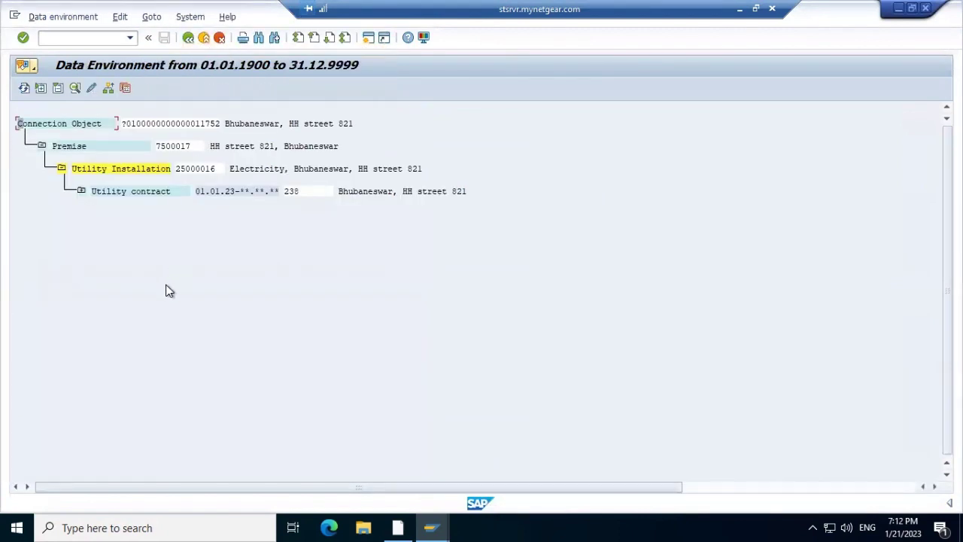
pyautogui.click(82, 192)
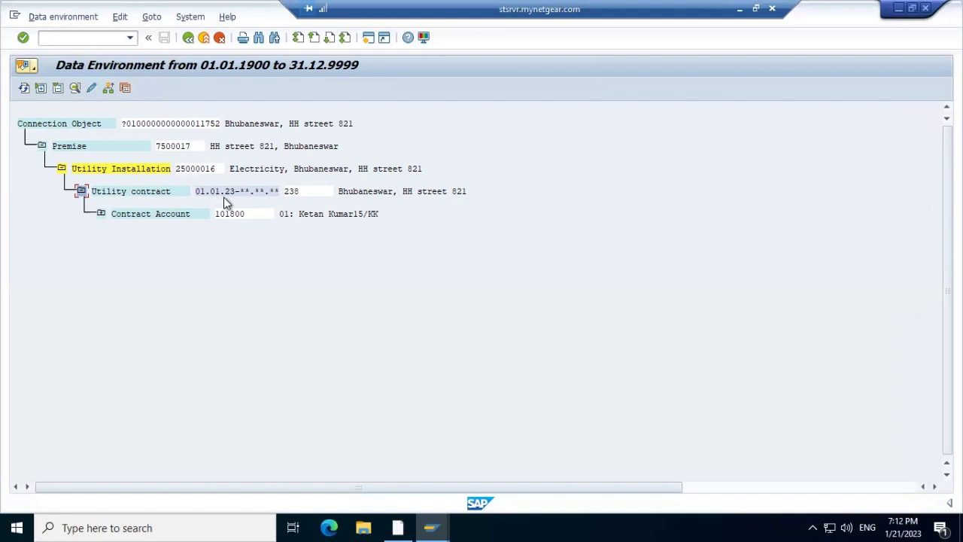
pyautogui.click(101, 215)
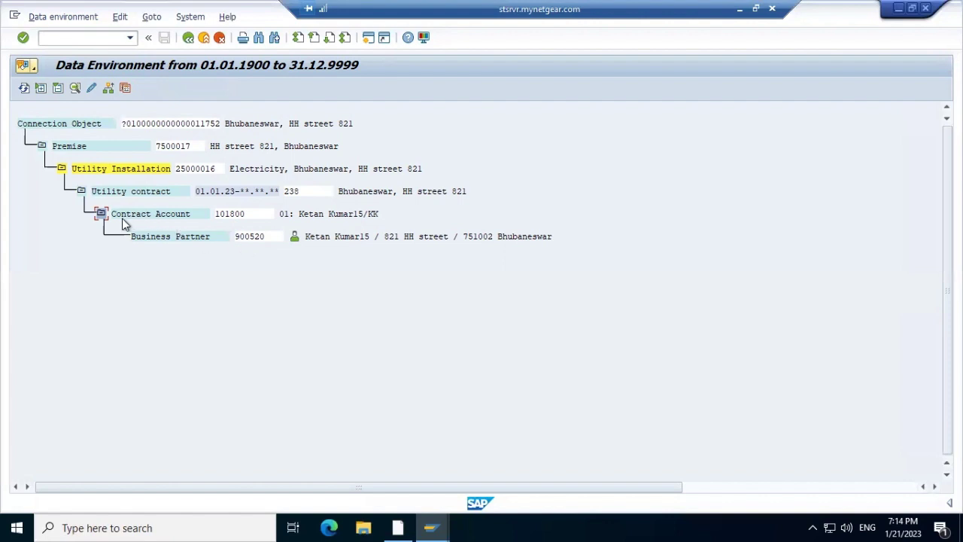
# Display the linked contract account's general data and check the business partner's data environment before closing that window.
pyautogui.doubleClick(238, 219)
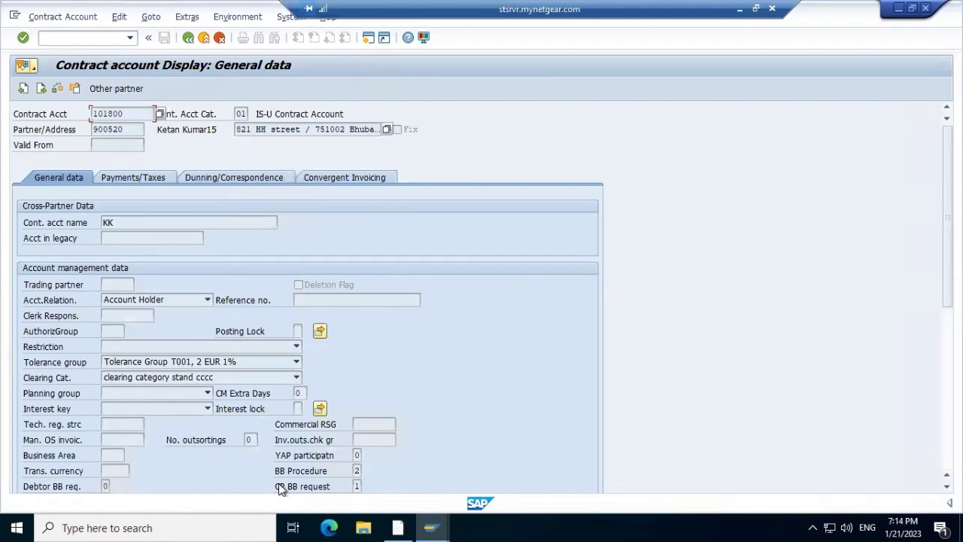
pyautogui.click(190, 38)
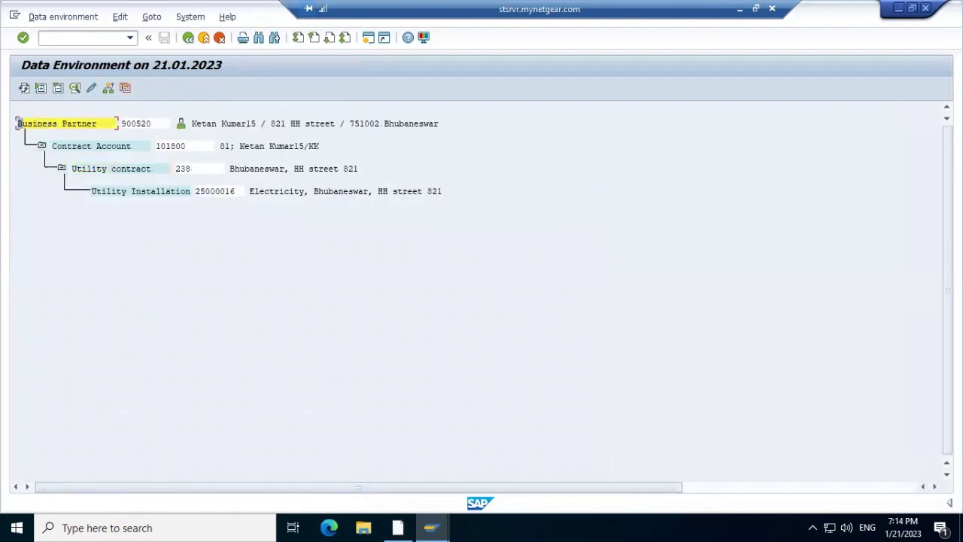
pyautogui.click(926, 9)
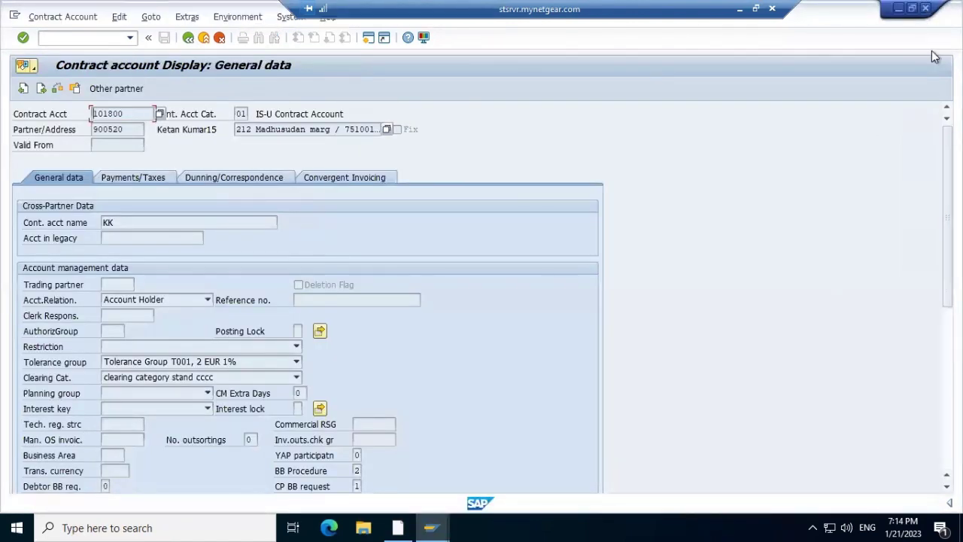